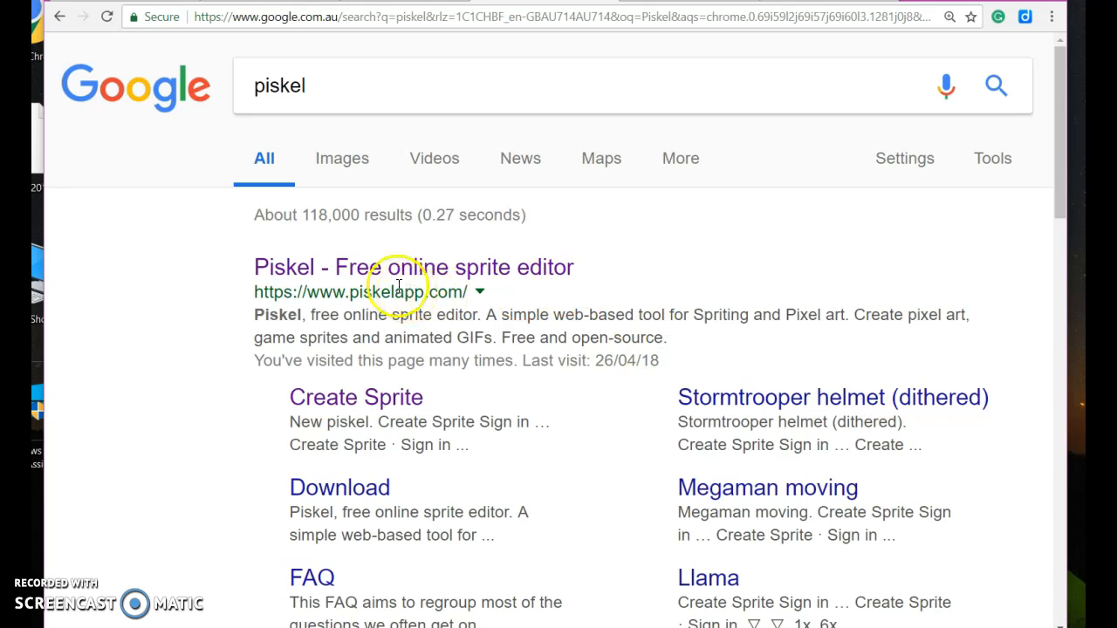
Open the Piskel site from the search results, look over its home page and create a new sprite
{"action": "left_click", "coordinate": [374, 270]}
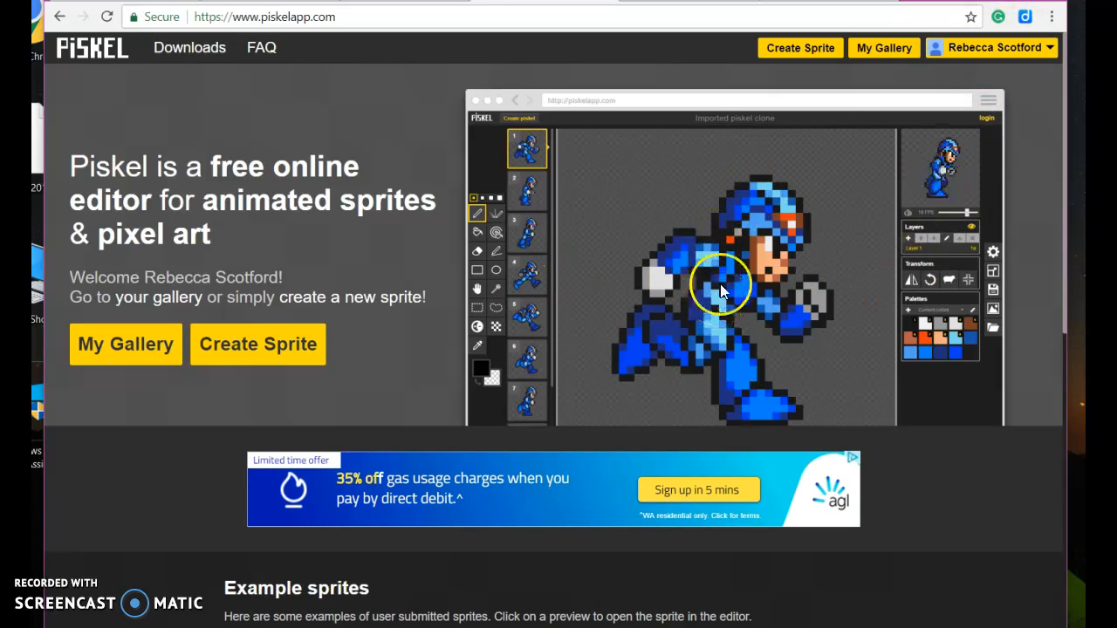
{"action": "scroll", "coordinate": [641, 336], "scroll_direction": "down", "scroll_amount": 3}
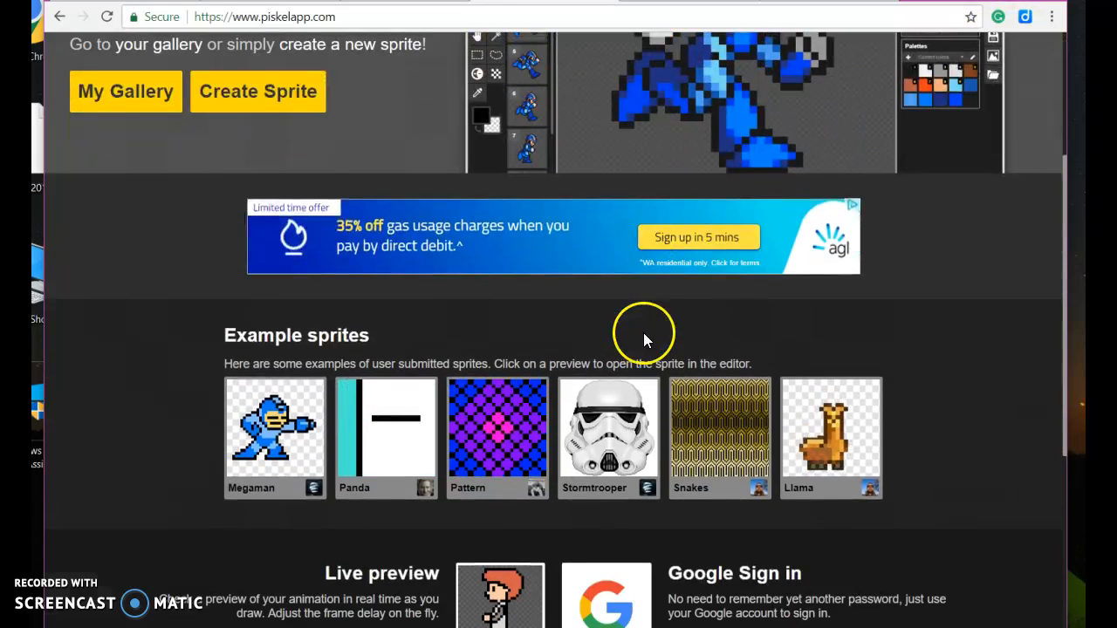
{"action": "scroll", "coordinate": [643, 339], "scroll_direction": "up", "scroll_amount": 2}
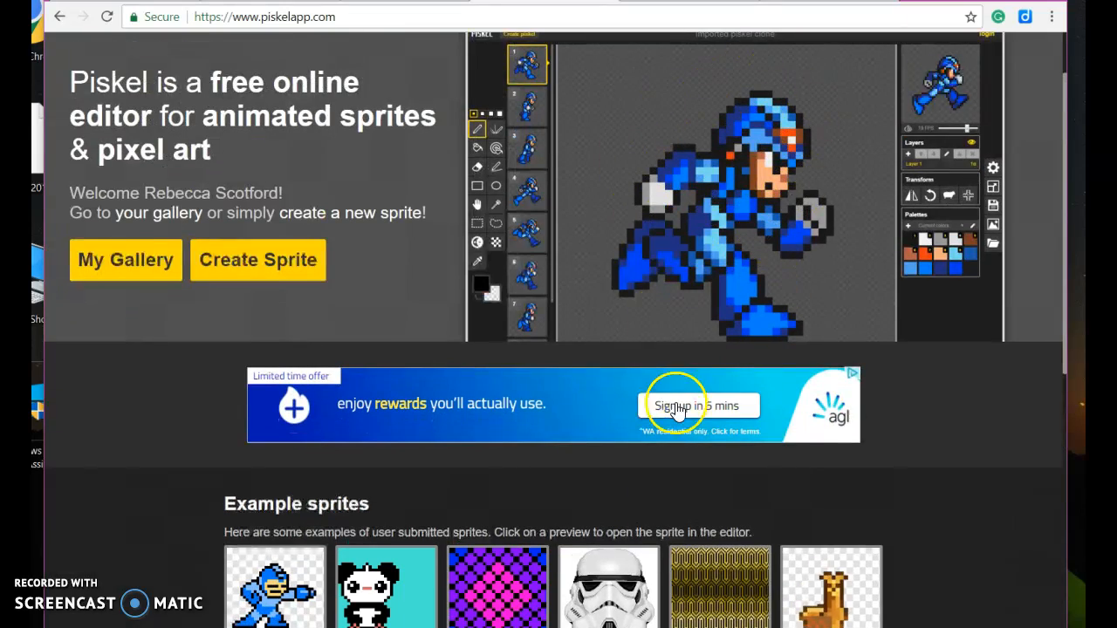
{"action": "scroll", "coordinate": [518, 419], "scroll_direction": "down", "scroll_amount": 2}
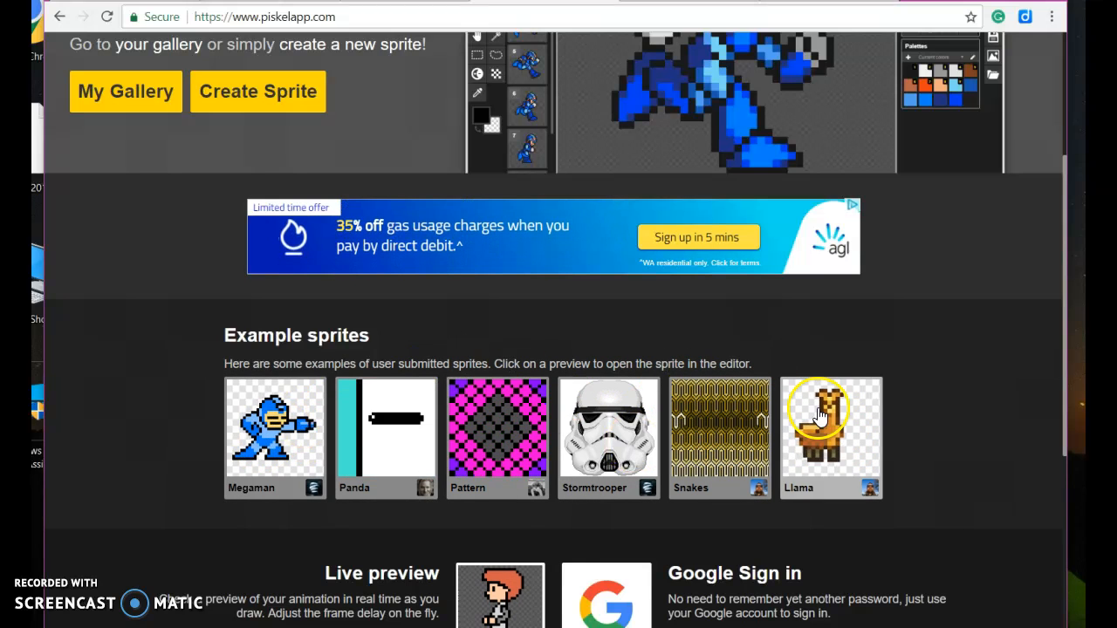
{"action": "scroll", "coordinate": [855, 401], "scroll_direction": "up", "scroll_amount": 3}
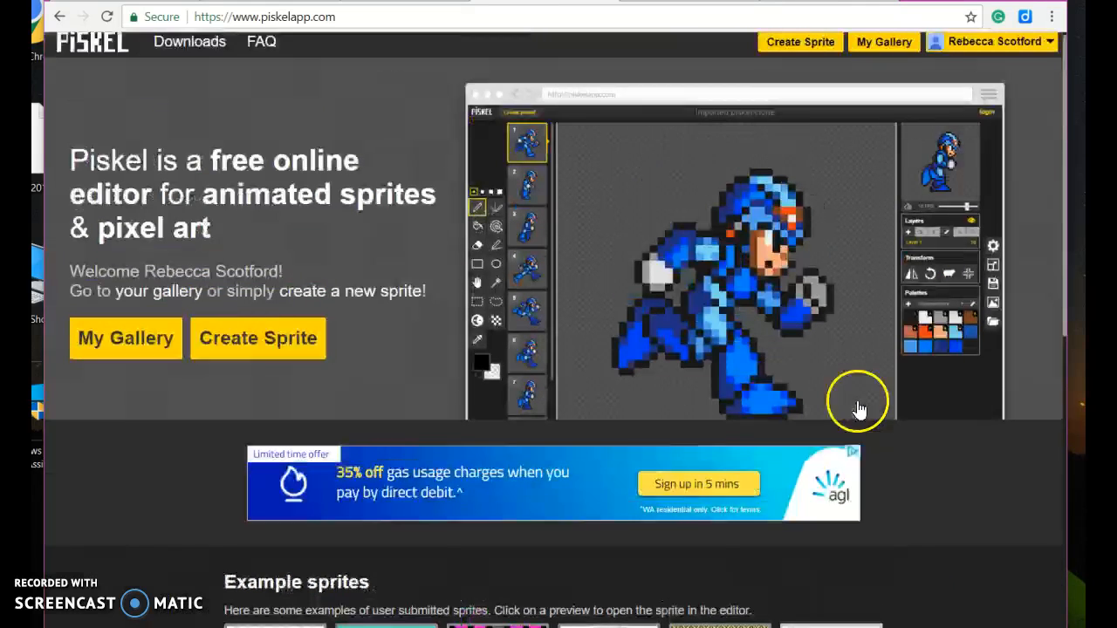
{"action": "left_click", "coordinate": [789, 50]}
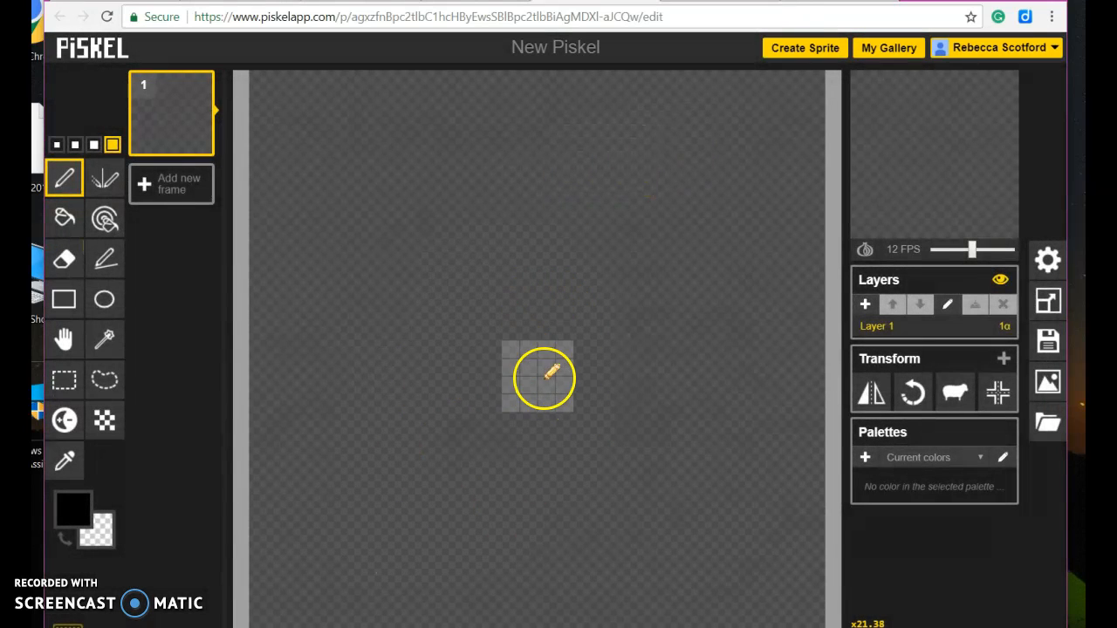
Paint a thick black blob across the upper middle of the canvas with the 4-pixel pen
{"action": "mouse_move", "coordinate": [465, 224]}
{"action": "left_mouse_down"}
{"action": "mouse_move", "coordinate": [430, 273]}
{"action": "mouse_move", "coordinate": [558, 267]}
{"action": "mouse_move", "coordinate": [558, 323]}
{"action": "mouse_move", "coordinate": [534, 411]}
{"action": "mouse_move", "coordinate": [608, 394]}
{"action": "mouse_move", "coordinate": [611, 367]}
{"action": "left_mouse_up"}
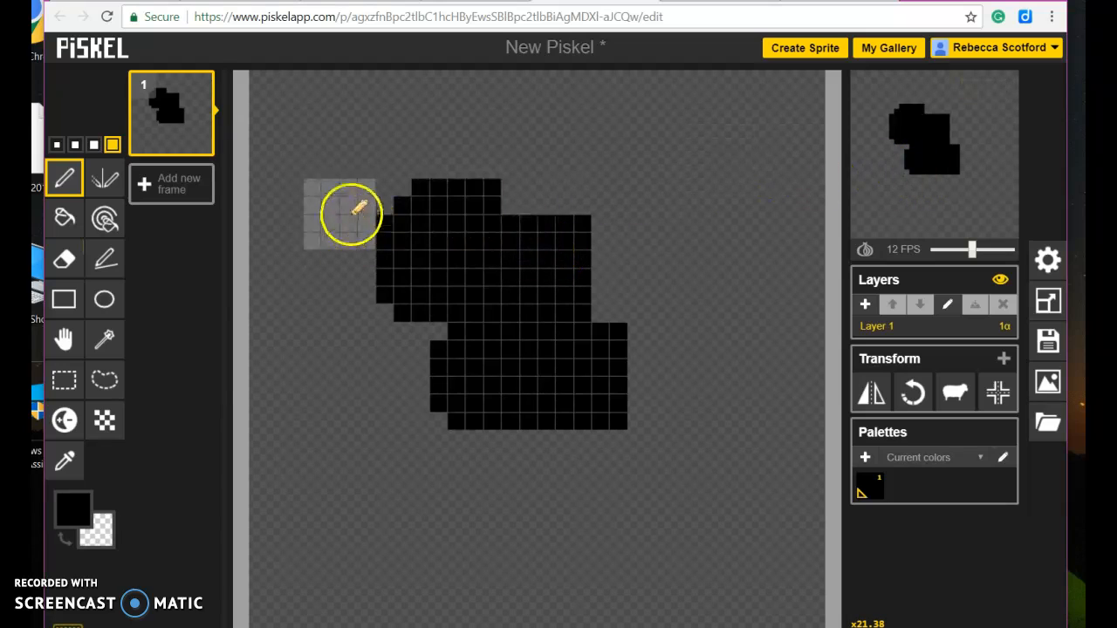
{"action": "left_click_drag", "start_coordinate": [394, 187], "coordinate": [399, 183]}
{"action": "left_click_drag", "start_coordinate": [373, 225], "coordinate": [380, 229]}
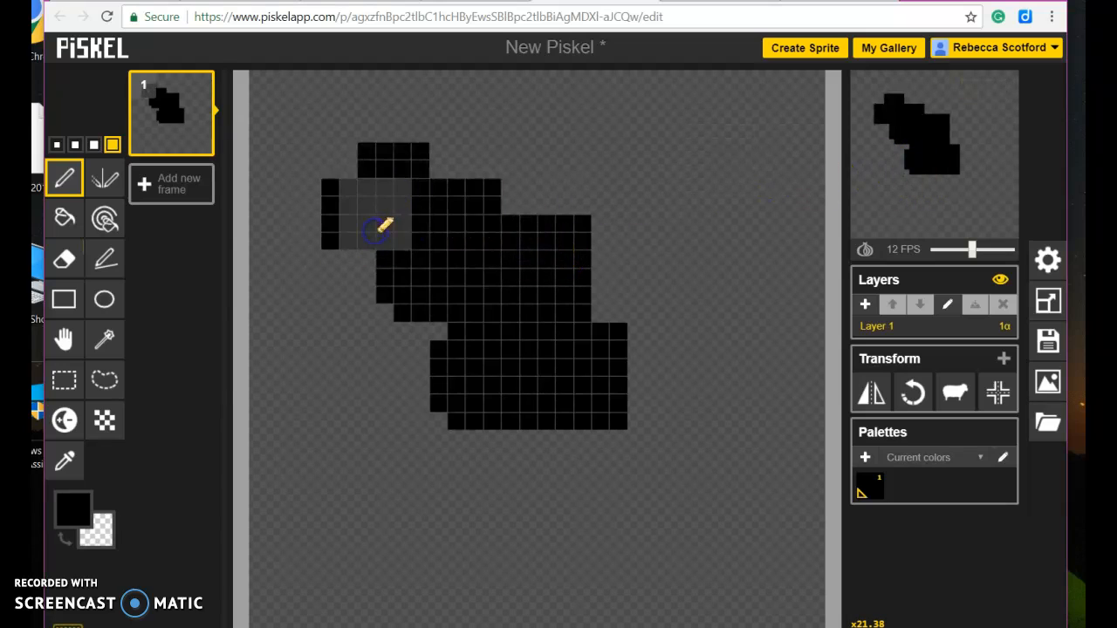
Draw a winding black line around the upper and right edges of the blob with the 1-pixel pen
{"action": "left_click", "coordinate": [56, 145]}
{"action": "mouse_move", "coordinate": [436, 114]}
{"action": "left_mouse_down"}
{"action": "mouse_move", "coordinate": [544, 171]}
{"action": "mouse_move", "coordinate": [652, 176]}
{"action": "mouse_move", "coordinate": [642, 217]}
{"action": "mouse_move", "coordinate": [709, 206]}
{"action": "left_mouse_up"}
{"action": "mouse_move", "coordinate": [692, 273]}
{"action": "left_mouse_down"}
{"action": "mouse_move", "coordinate": [672, 314]}
{"action": "mouse_move", "coordinate": [686, 367]}
{"action": "left_mouse_up"}
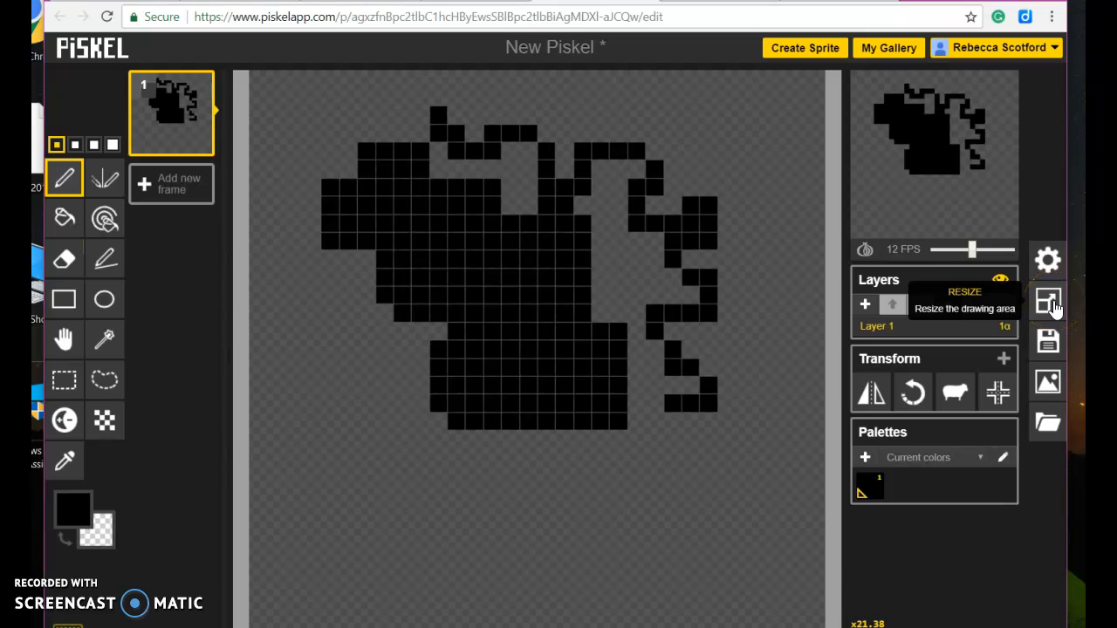
Resize the drawing area to 100 × 100 px, keeping the aspect ratio and scaling the canvas content
{"action": "left_click", "coordinate": [1053, 305]}
{"action": "left_click", "coordinate": [981, 161]}
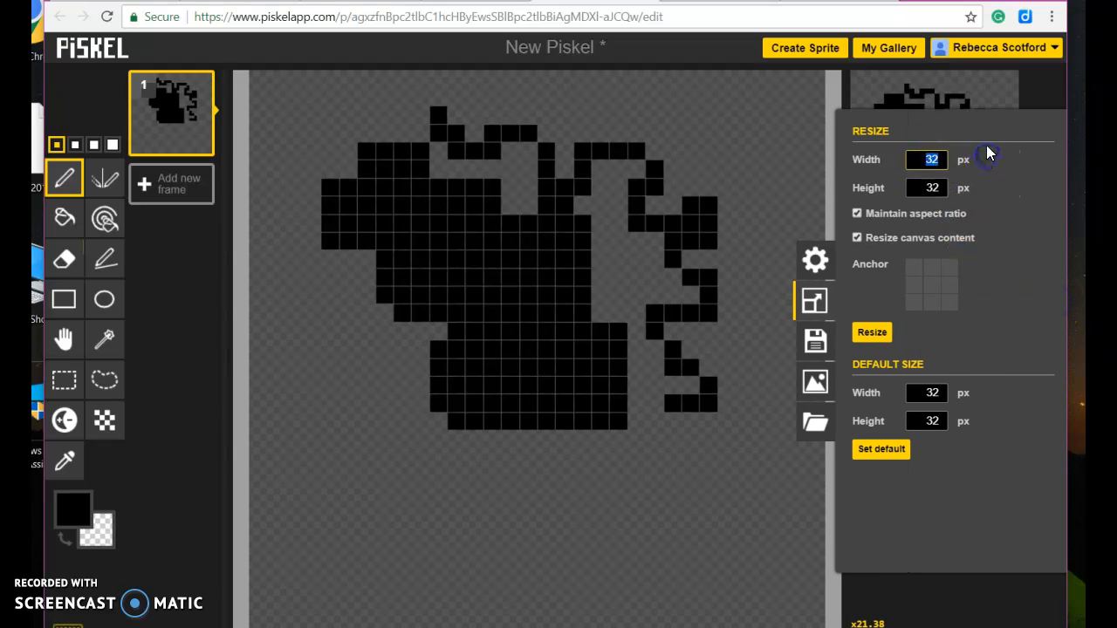
{"action": "type", "text": "100"}
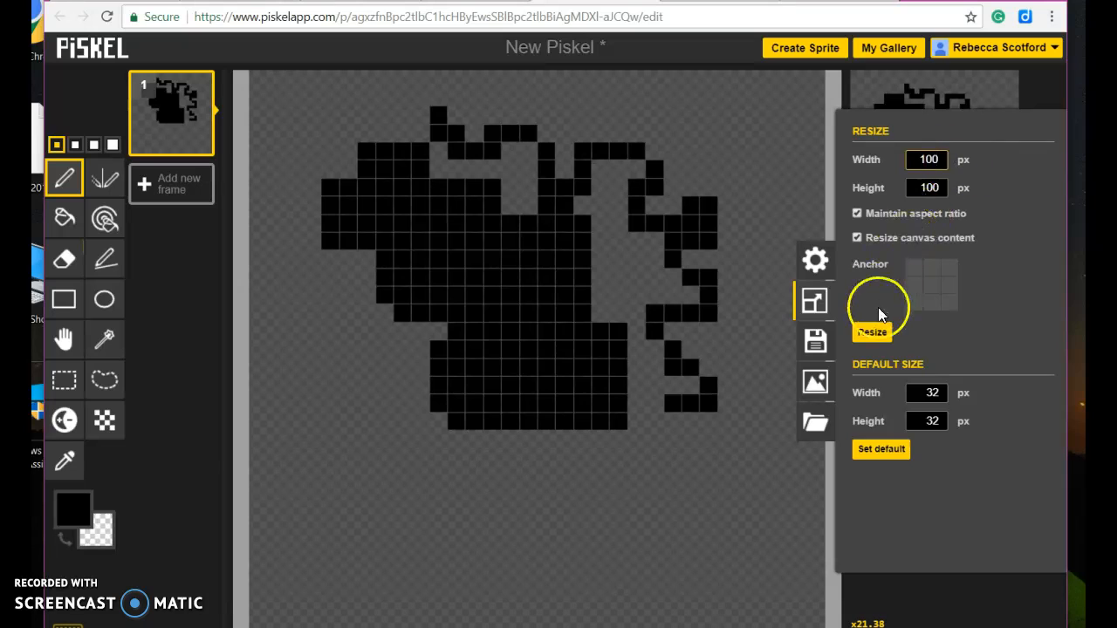
{"action": "left_click", "coordinate": [872, 333]}
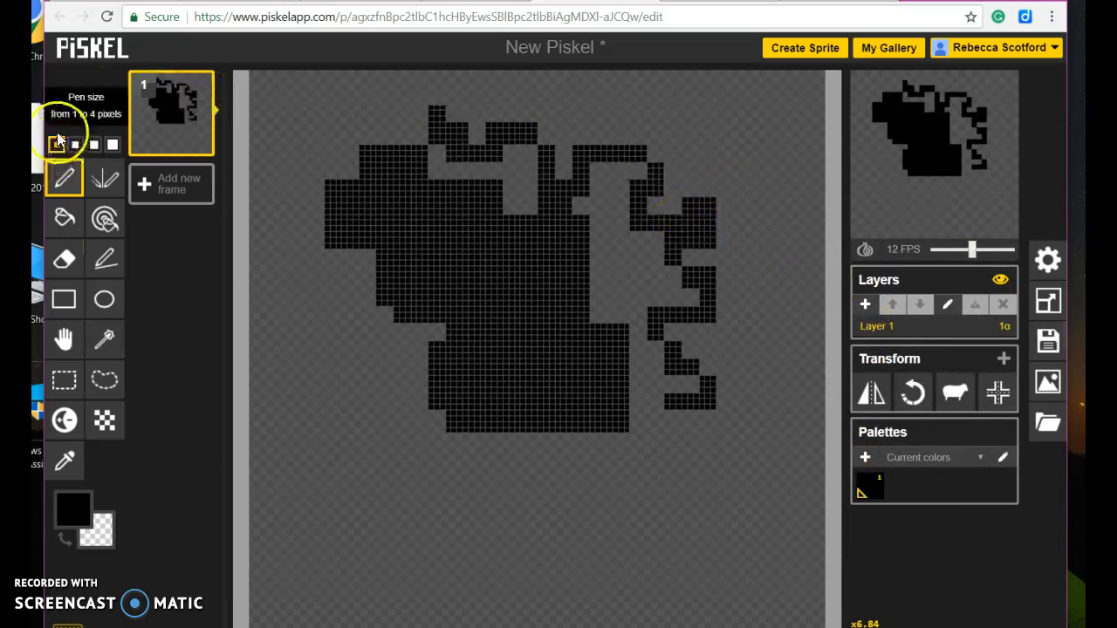
Draw a fine wavy black line around the right, lower and left sides of the drawing with the 1-pixel pen
{"action": "left_click_drag", "start_coordinate": [723, 117], "coordinate": [751, 156]}
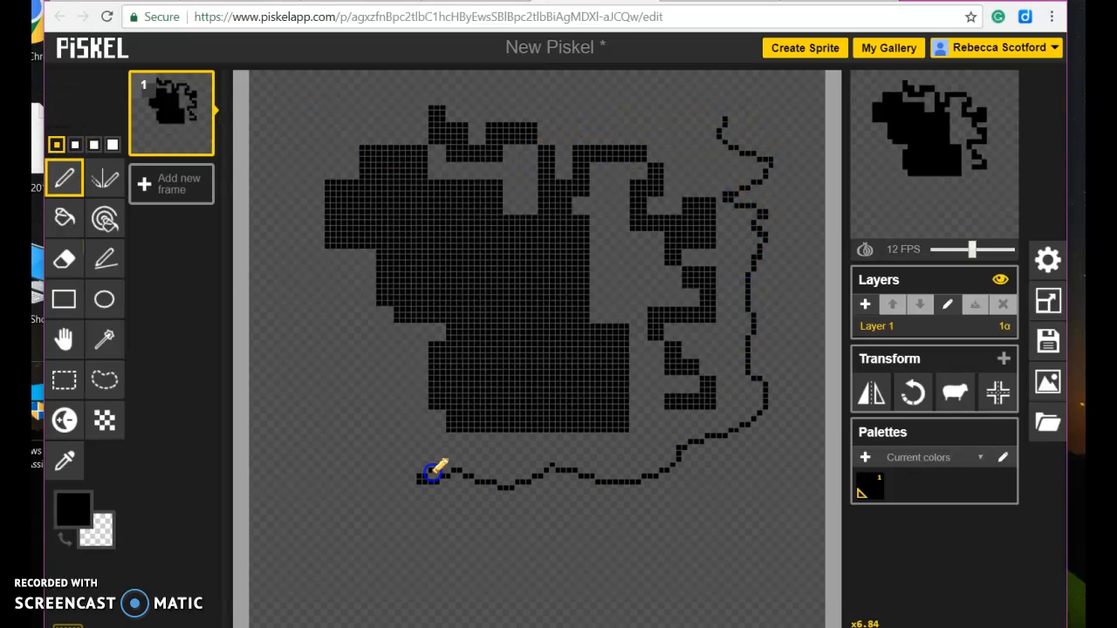
{"action": "left_click_drag", "start_coordinate": [384, 394], "coordinate": [365, 368]}
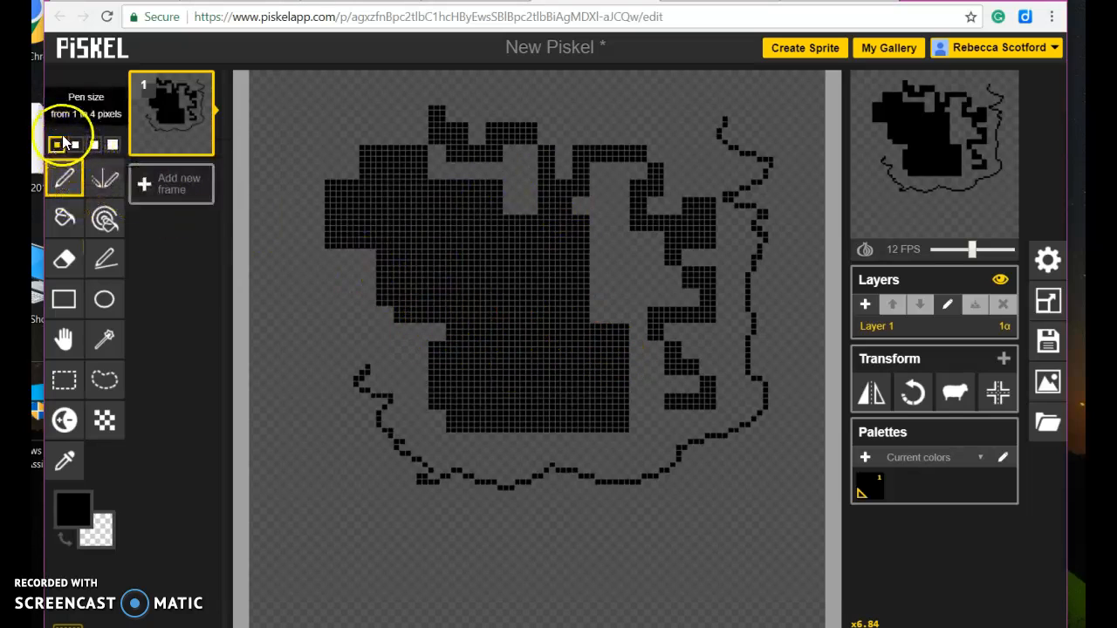
Set the primary colour to purple and the secondary colour to bright green
{"action": "left_click", "coordinate": [75, 513]}
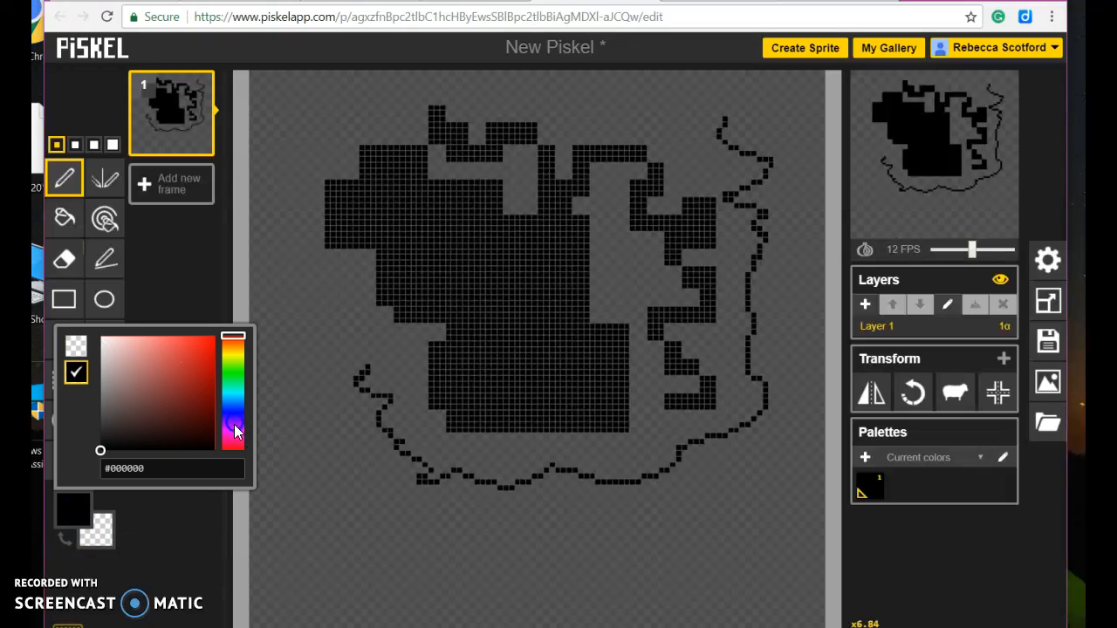
{"action": "mouse_move", "coordinate": [230, 343]}
{"action": "left_mouse_down"}
{"action": "mouse_move", "coordinate": [231, 430]}
{"action": "mouse_move", "coordinate": [257, 458]}
{"action": "mouse_move", "coordinate": [257, 377]}
{"action": "mouse_move", "coordinate": [257, 393]}
{"action": "left_mouse_up"}
{"action": "left_click", "coordinate": [195, 377]}
{"action": "left_click", "coordinate": [103, 535]}
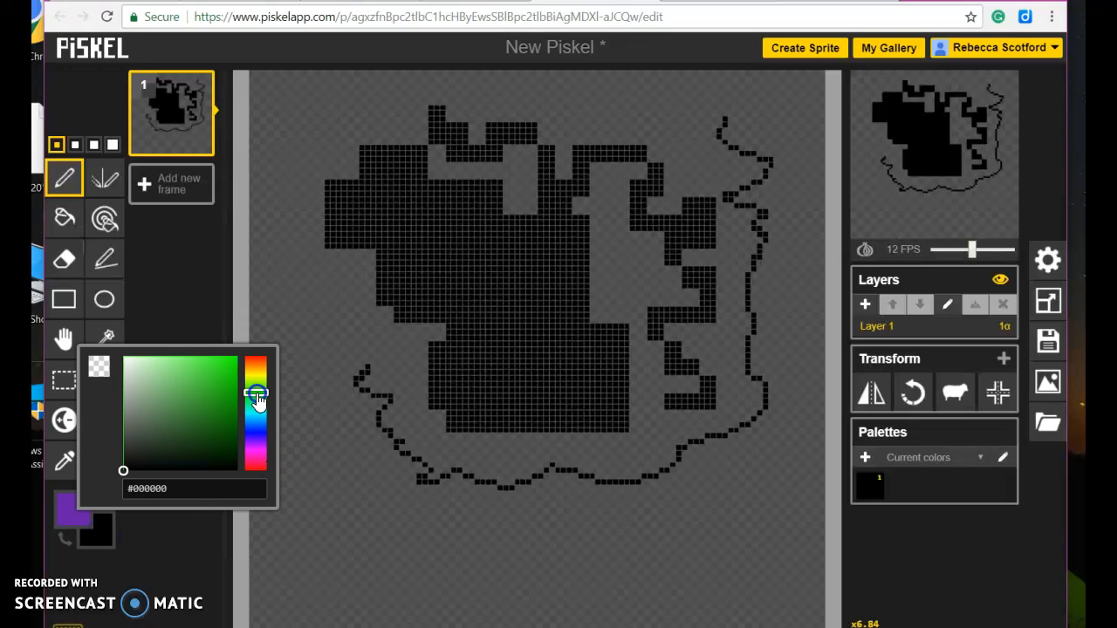
{"action": "left_click", "coordinate": [220, 367]}
Scribble a purple zigzag and a green zigzag over the black blob using the primary and secondary colours
{"action": "left_click", "coordinate": [484, 393]}
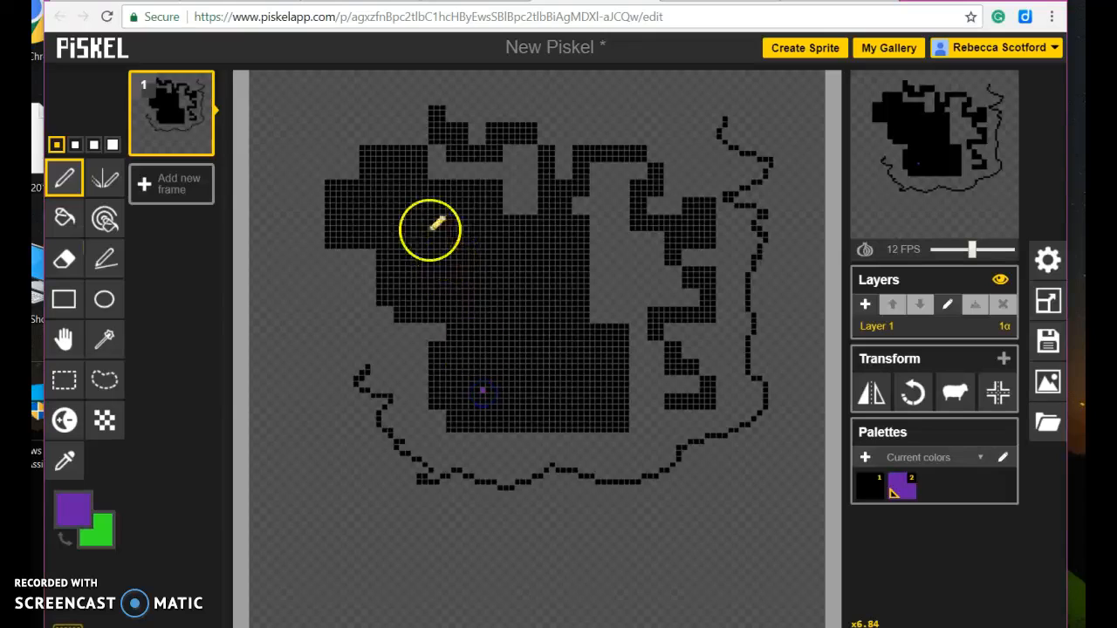
{"action": "mouse_move", "coordinate": [421, 217]}
{"action": "left_mouse_down"}
{"action": "mouse_move", "coordinate": [383, 264]}
{"action": "mouse_move", "coordinate": [381, 306]}
{"action": "mouse_move", "coordinate": [398, 358]}
{"action": "mouse_move", "coordinate": [439, 423]}
{"action": "left_mouse_up"}
{"action": "mouse_move", "coordinate": [471, 225]}
{"action": "left_mouse_down"}
{"action": "mouse_move", "coordinate": [446, 292]}
{"action": "mouse_move", "coordinate": [491, 376]}
{"action": "left_mouse_up"}
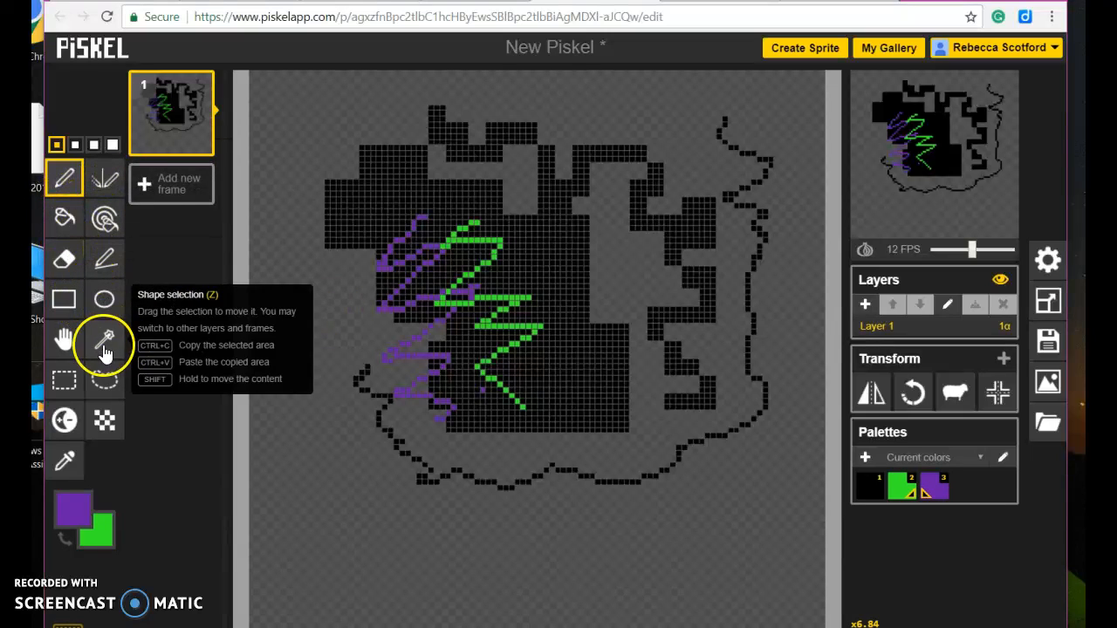
Draw looping purple strokes mirrored across the vertical axis with the Vertical Mirror pen
{"action": "left_click", "coordinate": [106, 180]}
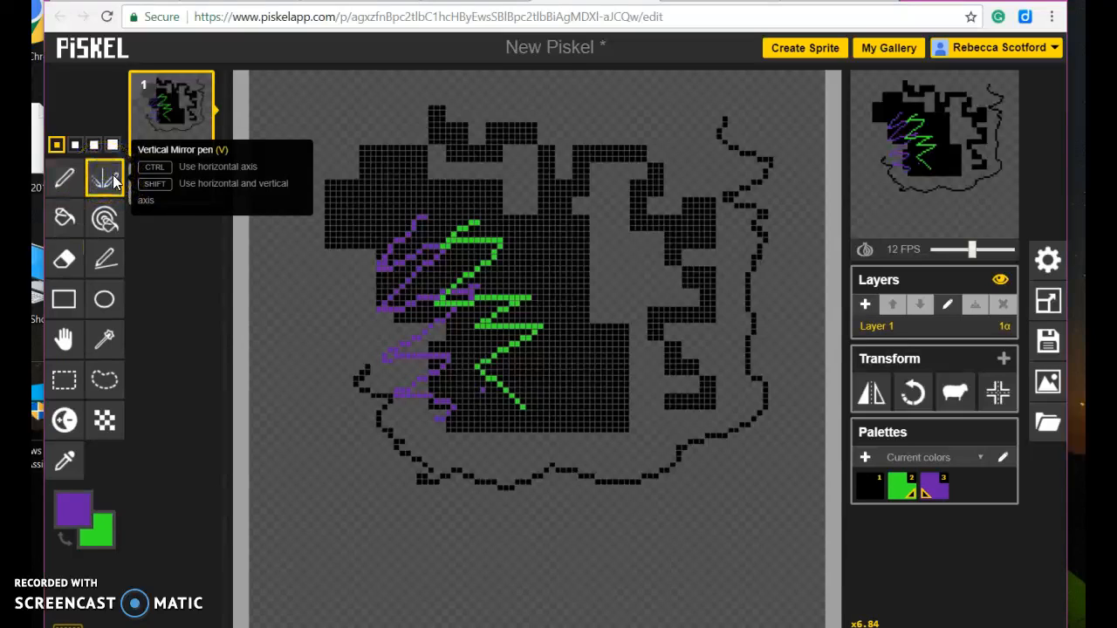
{"action": "left_click_drag", "start_coordinate": [384, 155], "coordinate": [370, 166]}
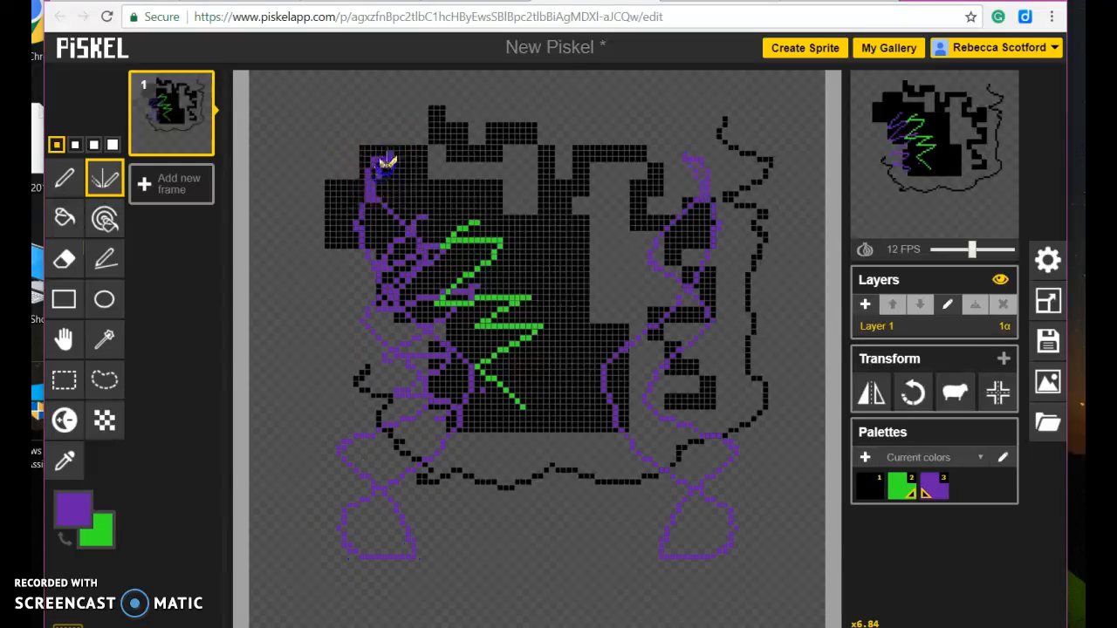
{"action": "left_click_drag", "start_coordinate": [441, 494], "coordinate": [496, 486]}
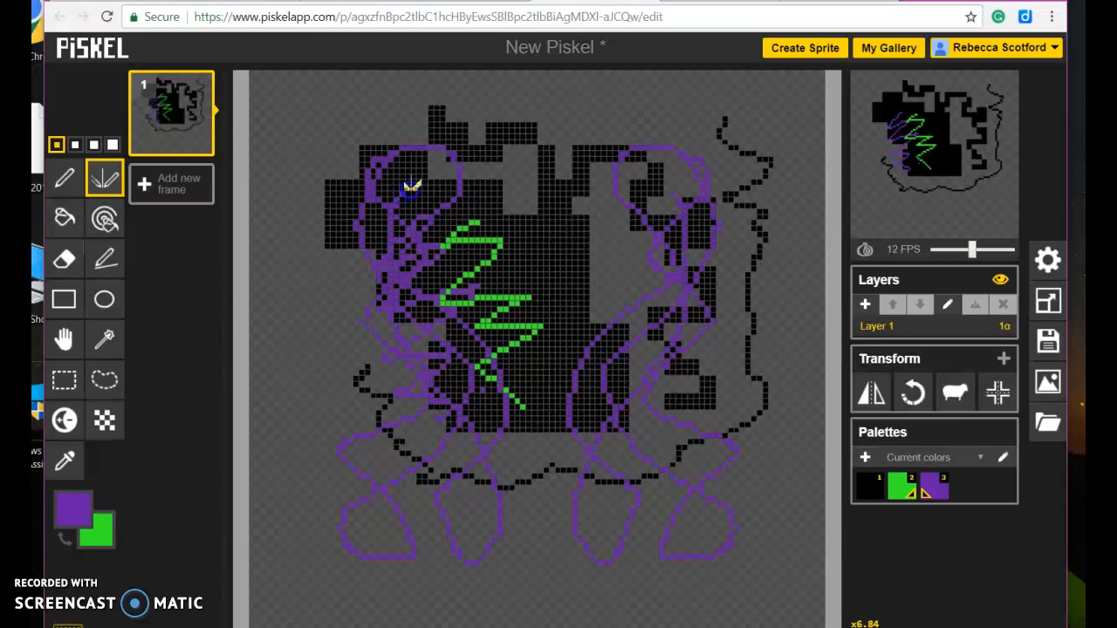
{"action": "left_click_drag", "start_coordinate": [424, 310], "coordinate": [427, 333]}
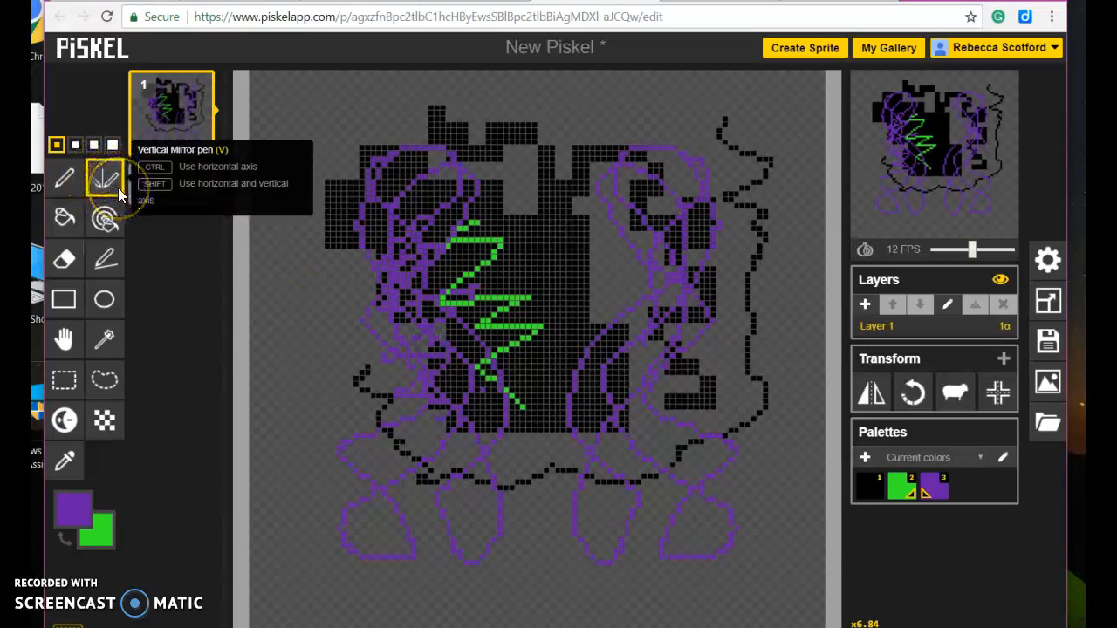
Draw looping green strokes mirrored across the horizontal axis, and cover the canvas with purple and green strokes mirrored across both axes
{"action": "mouse_move", "coordinate": [468, 379]}
{"action": "left_mouse_down"}
{"action": "mouse_move", "coordinate": [541, 357]}
{"action": "mouse_move", "coordinate": [724, 371]}
{"action": "mouse_move", "coordinate": [642, 360]}
{"action": "left_mouse_up"}
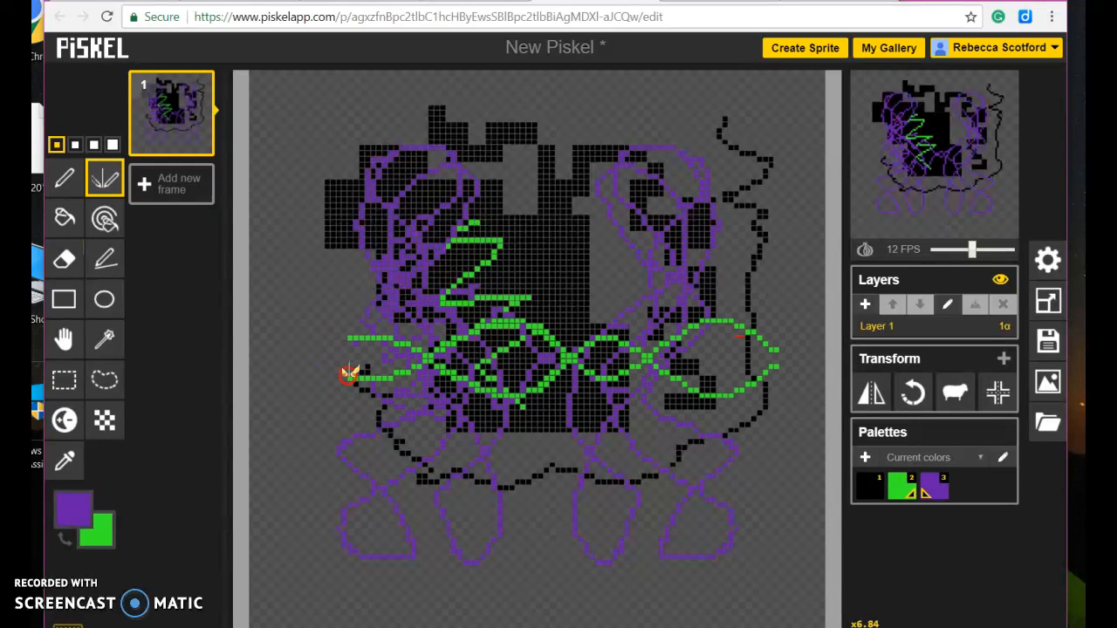
{"action": "mouse_move", "coordinate": [741, 319]}
{"action": "left_mouse_down"}
{"action": "mouse_move", "coordinate": [725, 278]}
{"action": "mouse_move", "coordinate": [606, 324]}
{"action": "mouse_move", "coordinate": [457, 275]}
{"action": "mouse_move", "coordinate": [347, 290]}
{"action": "left_mouse_up"}
{"action": "mouse_move", "coordinate": [364, 389]}
{"action": "left_mouse_down"}
{"action": "mouse_move", "coordinate": [522, 283]}
{"action": "mouse_move", "coordinate": [673, 392]}
{"action": "mouse_move", "coordinate": [750, 306]}
{"action": "mouse_move", "coordinate": [815, 310]}
{"action": "left_mouse_up"}
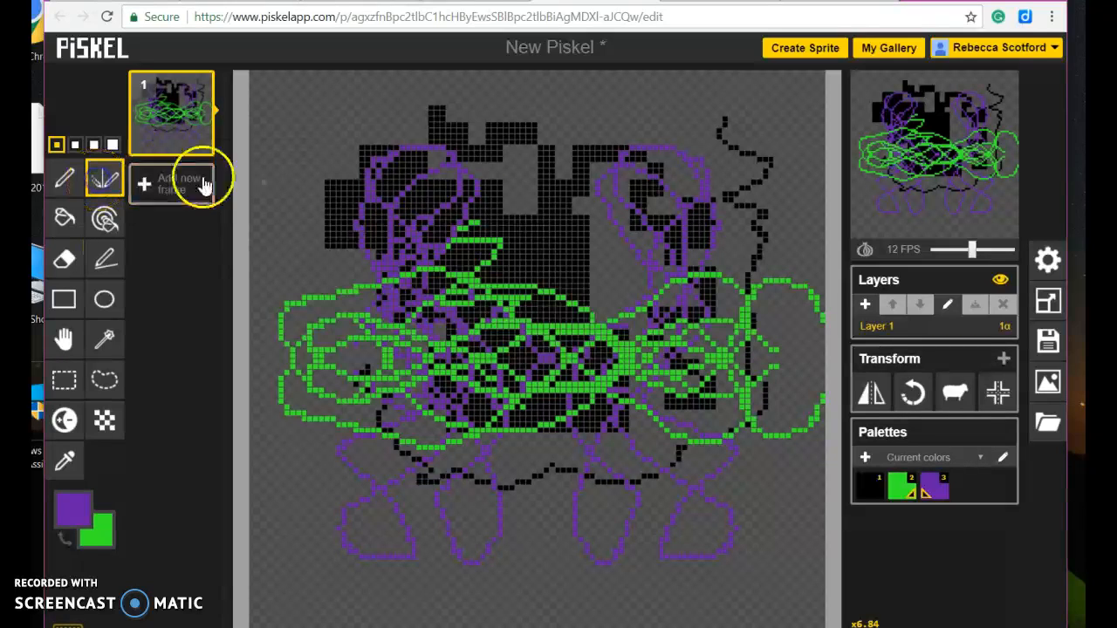
{"action": "mouse_move", "coordinate": [332, 136]}
{"action": "left_mouse_down"}
{"action": "mouse_move", "coordinate": [329, 187]}
{"action": "mouse_move", "coordinate": [502, 184]}
{"action": "mouse_move", "coordinate": [456, 283]}
{"action": "mouse_move", "coordinate": [722, 424]}
{"action": "mouse_move", "coordinate": [729, 228]}
{"action": "mouse_move", "coordinate": [580, 254]}
{"action": "mouse_move", "coordinate": [543, 499]}
{"action": "mouse_move", "coordinate": [361, 355]}
{"action": "mouse_move", "coordinate": [615, 219]}
{"action": "mouse_move", "coordinate": [523, 101]}
{"action": "mouse_move", "coordinate": [738, 446]}
{"action": "mouse_move", "coordinate": [546, 404]}
{"action": "mouse_move", "coordinate": [469, 241]}
{"action": "mouse_move", "coordinate": [516, 599]}
{"action": "mouse_move", "coordinate": [722, 171]}
{"action": "mouse_move", "coordinate": [658, 513]}
{"action": "mouse_move", "coordinate": [645, 199]}
{"action": "mouse_move", "coordinate": [498, 199]}
{"action": "mouse_move", "coordinate": [477, 445]}
{"action": "mouse_move", "coordinate": [418, 211]}
{"action": "mouse_move", "coordinate": [635, 330]}
{"action": "mouse_move", "coordinate": [299, 358]}
{"action": "mouse_move", "coordinate": [732, 242]}
{"action": "mouse_move", "coordinate": [605, 305]}
{"action": "mouse_move", "coordinate": [598, 83]}
{"action": "mouse_move", "coordinate": [586, 299]}
{"action": "mouse_move", "coordinate": [469, 417]}
{"action": "mouse_move", "coordinate": [627, 112]}
{"action": "mouse_move", "coordinate": [619, 349]}
{"action": "mouse_move", "coordinate": [570, 476]}
{"action": "mouse_move", "coordinate": [685, 202]}
{"action": "mouse_move", "coordinate": [527, 305]}
{"action": "mouse_move", "coordinate": [511, 445]}
{"action": "left_mouse_up"}
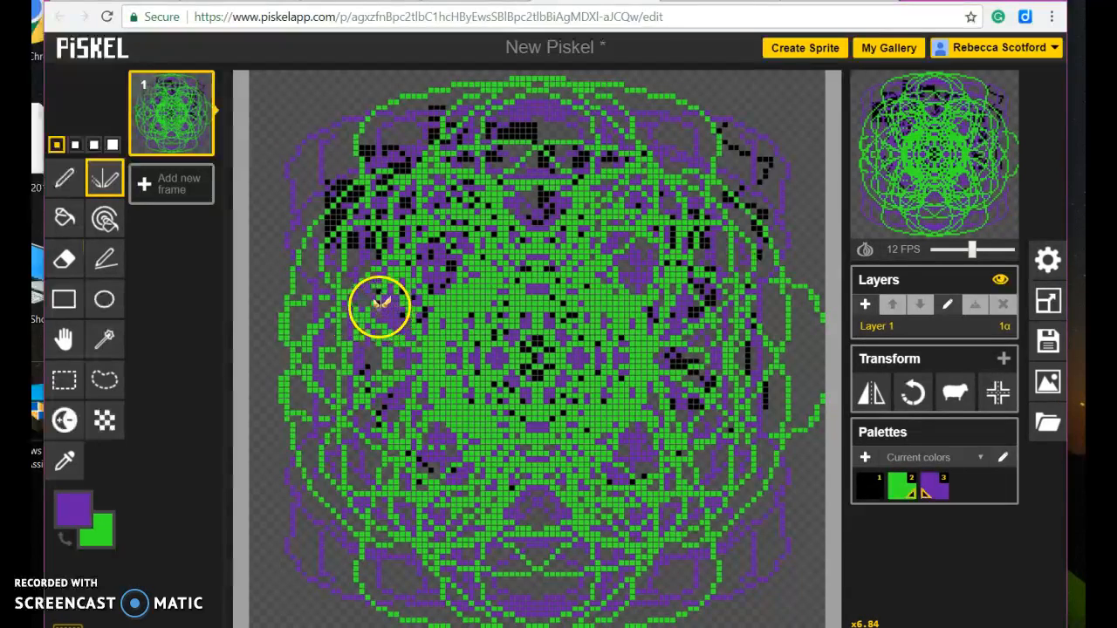
Undo all the mirrored pen strokes, back to the purple and green zigzags
{"action": "key", "text": "ctrl+z"}
{"action": "key", "text": "ctrl+z"}
{"action": "key", "text": "ctrl+z"}
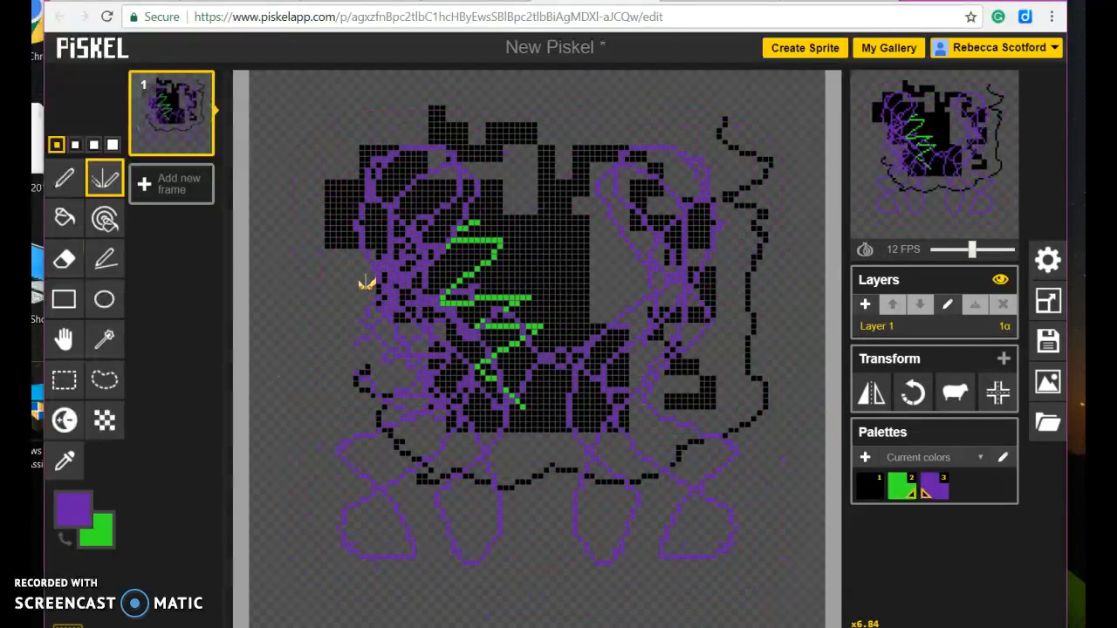
{"action": "key", "text": "ctrl+z"}
{"action": "key", "text": "ctrl+z"}
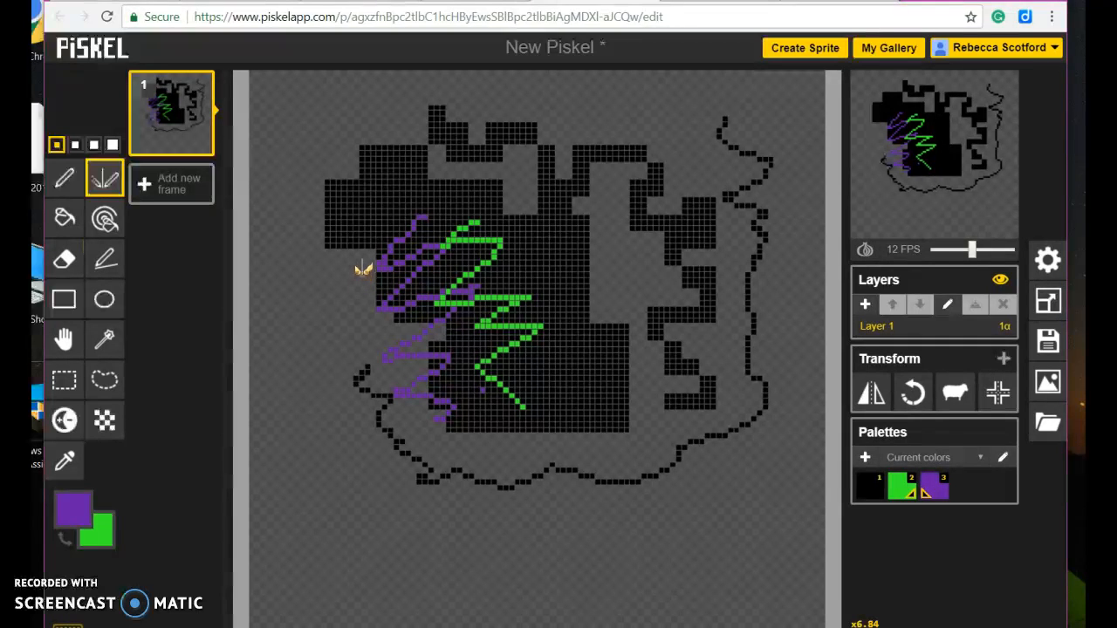
Redo all the undone mirrored pen strokes
{"action": "key", "text": "ctrl+y"}
{"action": "key", "text": "ctrl+y"}
{"action": "key", "text": "ctrl+y"}
{"action": "key", "text": "ctrl+y"}
{"action": "key", "text": "ctrl+y"}
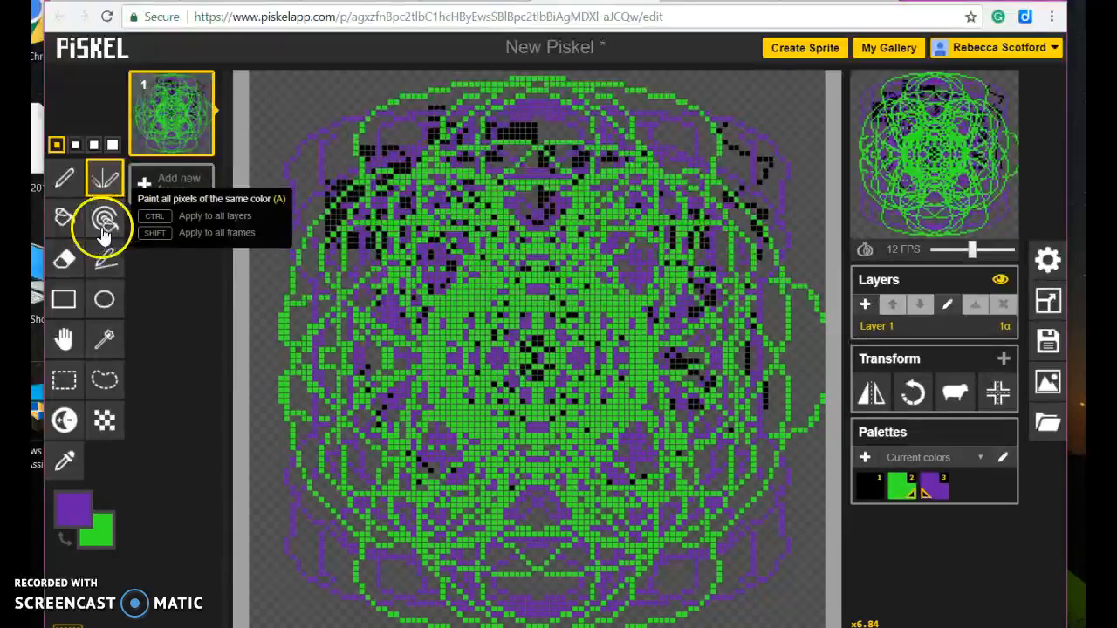
Fill the empty background around the mirrored pattern with purple using the paint bucket
{"action": "left_click", "coordinate": [56, 223]}
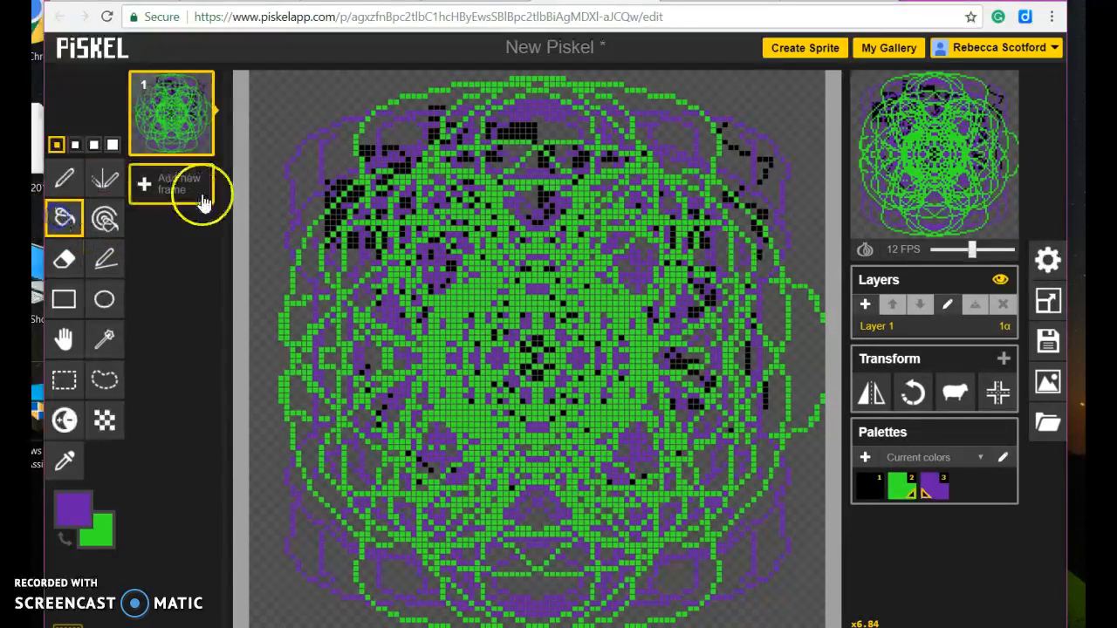
{"action": "left_click", "coordinate": [275, 98]}
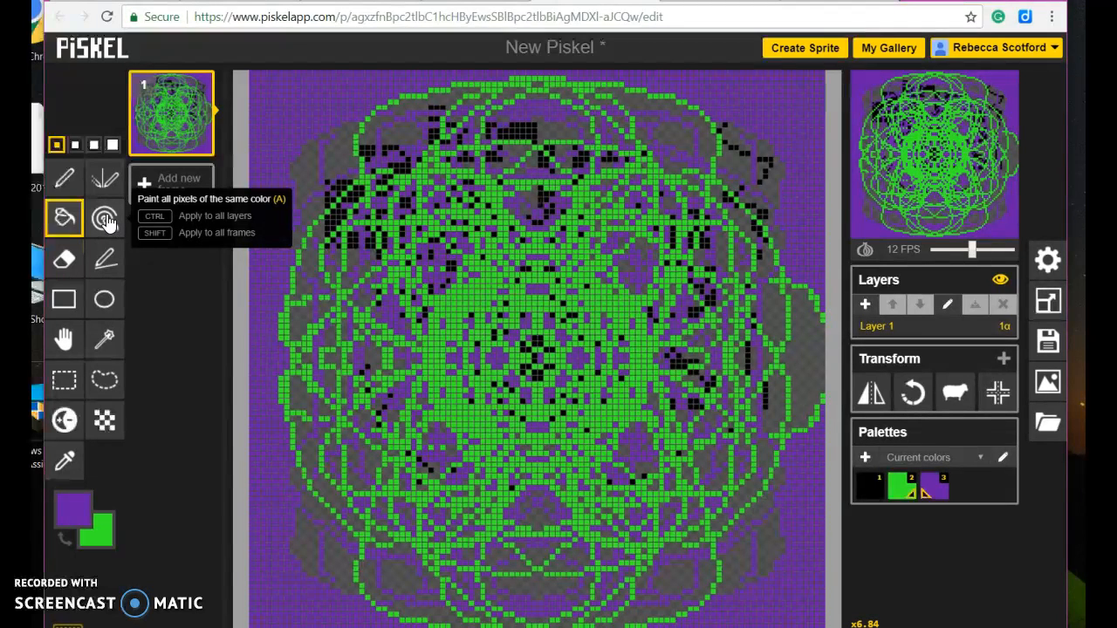
Set the secondary colour to dark teal #29715a and repaint all bright green pixels with it
{"action": "left_click", "coordinate": [105, 219]}
{"action": "left_click", "coordinate": [107, 533]}
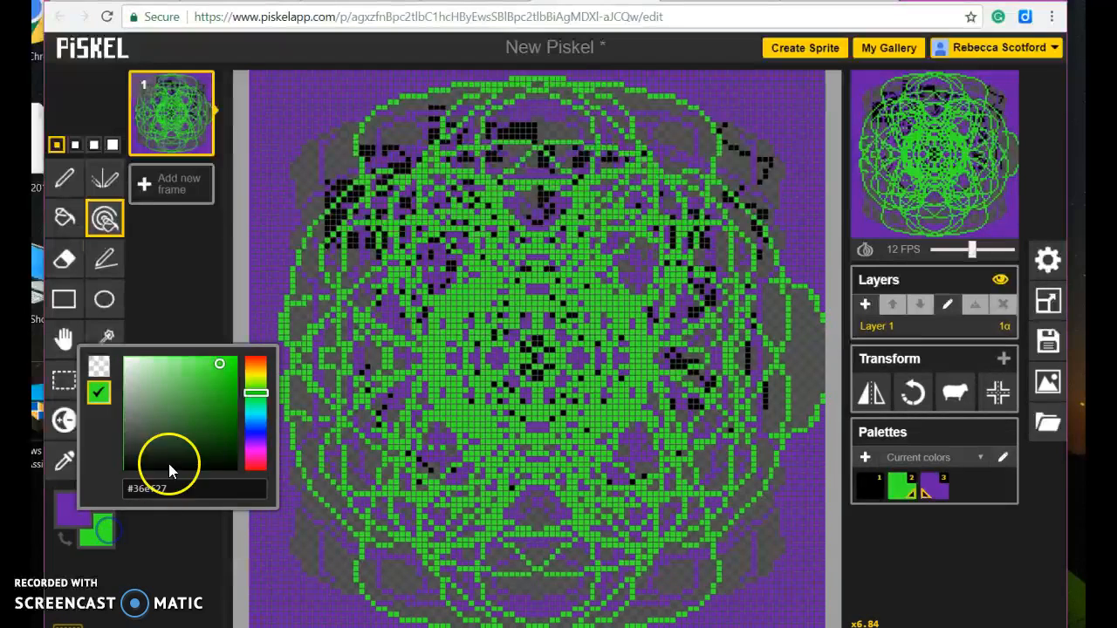
{"action": "left_click_drag", "start_coordinate": [229, 399], "coordinate": [216, 415]}
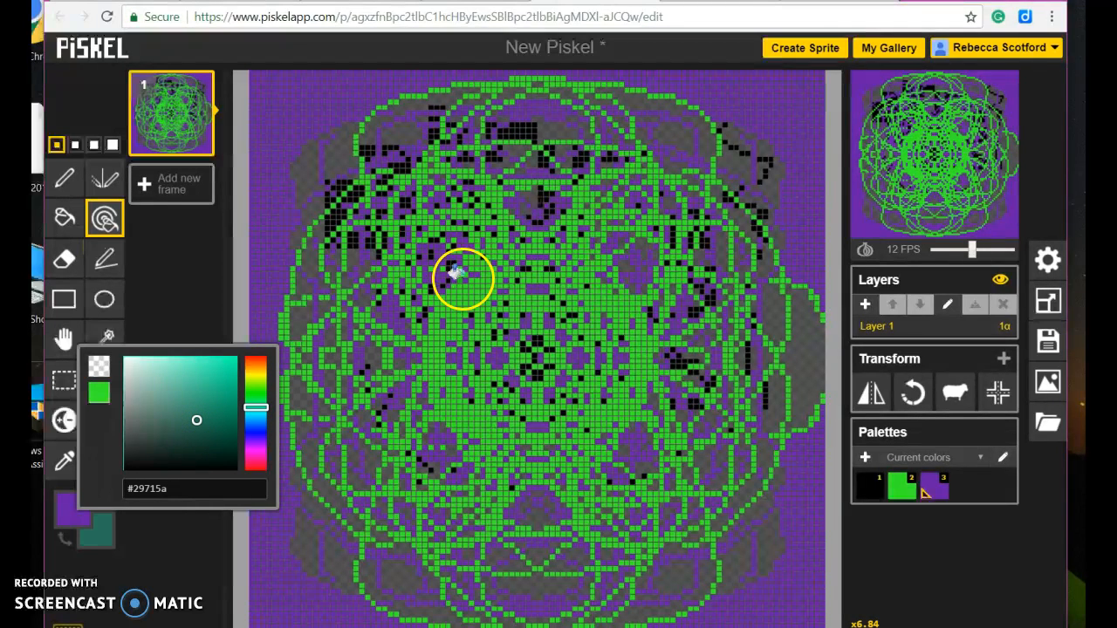
{"action": "right_click", "coordinate": [468, 290]}
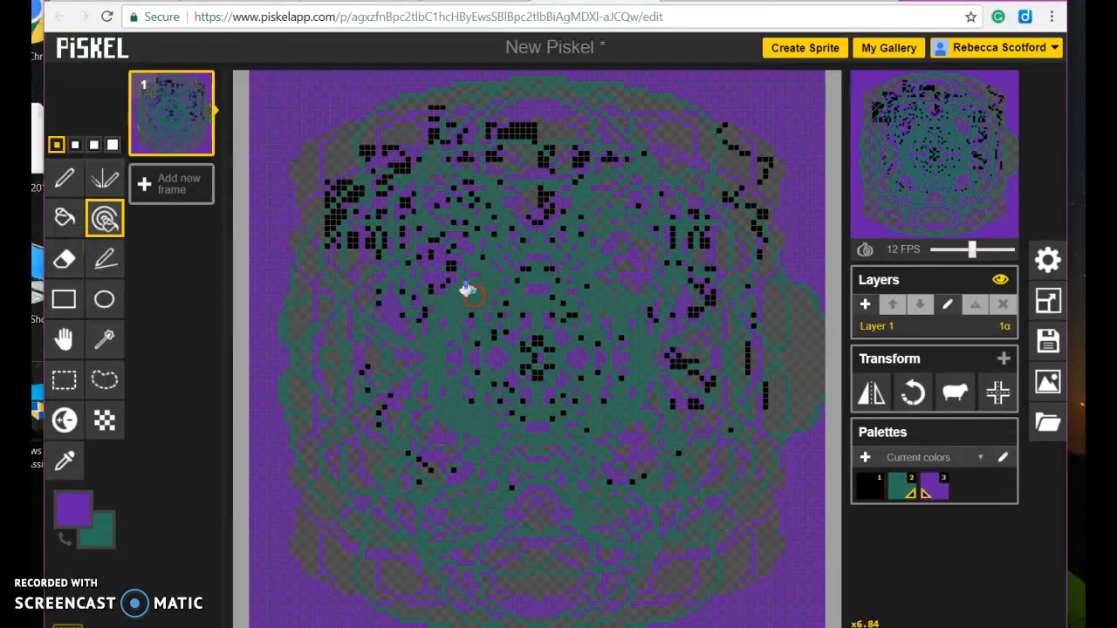
Repaint all remaining transparent and black pixels with the dark teal secondary colour
{"action": "left_click", "coordinate": [494, 288]}
{"action": "right_click", "coordinate": [305, 169]}
{"action": "right_click", "coordinate": [365, 148]}
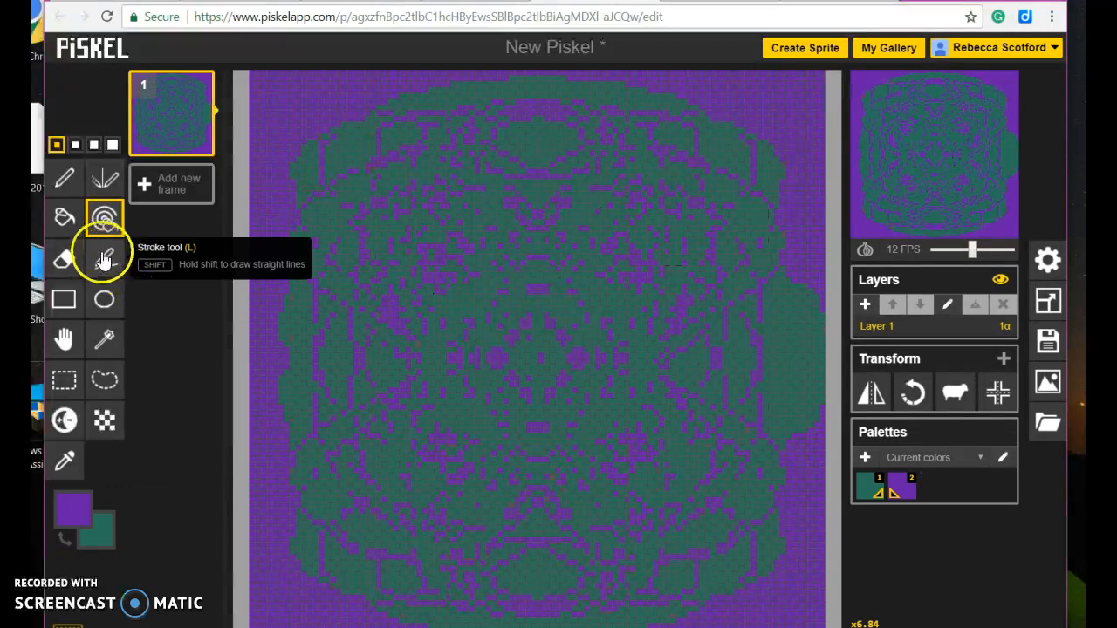
Try the eraser on a few pixels near the middle of the pattern and undo the erasure
{"action": "left_click", "coordinate": [66, 262]}
{"action": "left_click", "coordinate": [551, 194]}
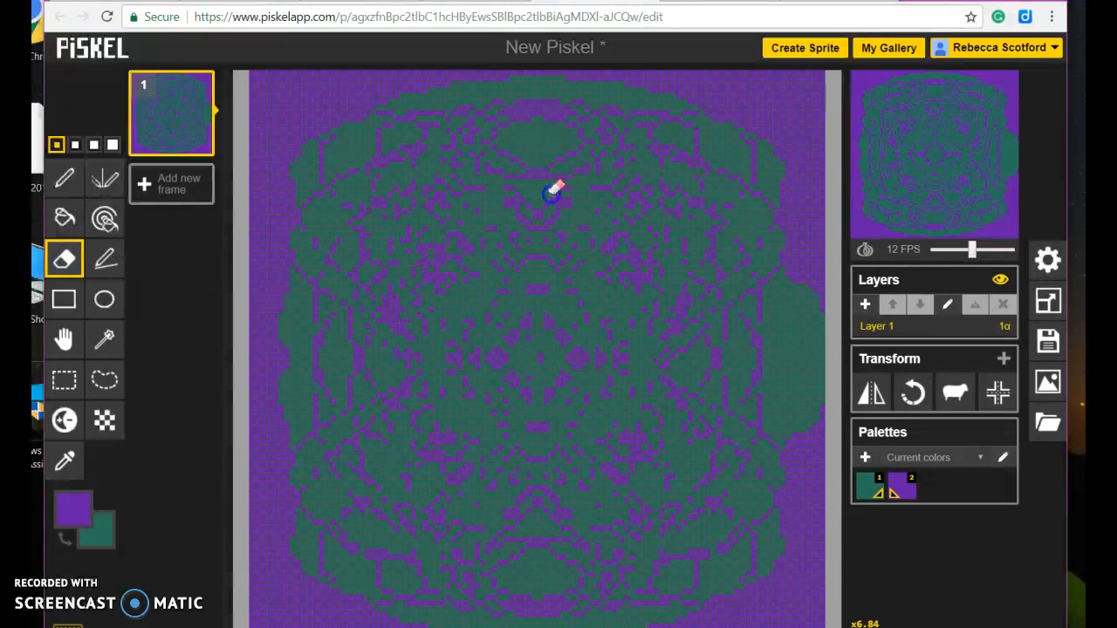
{"action": "mouse_move", "coordinate": [576, 376]}
{"action": "left_mouse_down"}
{"action": "mouse_move", "coordinate": [553, 185]}
{"action": "mouse_move", "coordinate": [588, 323]}
{"action": "mouse_move", "coordinate": [604, 280]}
{"action": "mouse_move", "coordinate": [678, 314]}
{"action": "mouse_move", "coordinate": [524, 339]}
{"action": "mouse_move", "coordinate": [631, 372]}
{"action": "mouse_move", "coordinate": [591, 404]}
{"action": "left_mouse_up"}
{"action": "key", "text": "ctrl+z"}
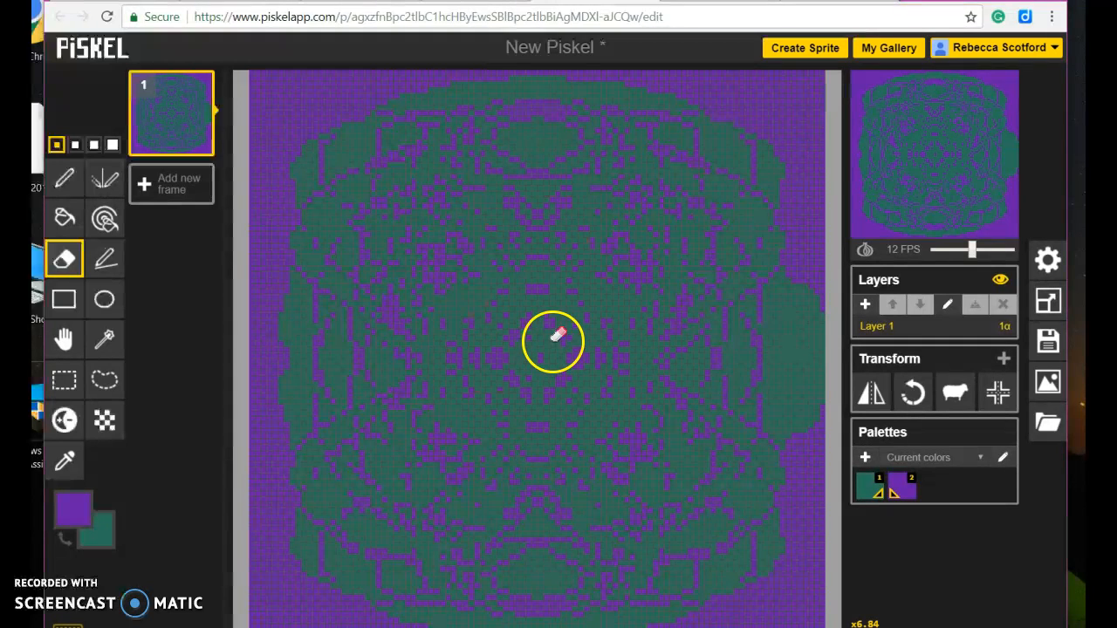
With the Stroke tool, try a purple line, then set the primary colour to pale lavender and draw a short diagonal line across the upper-left pattern
{"action": "left_click", "coordinate": [105, 260]}
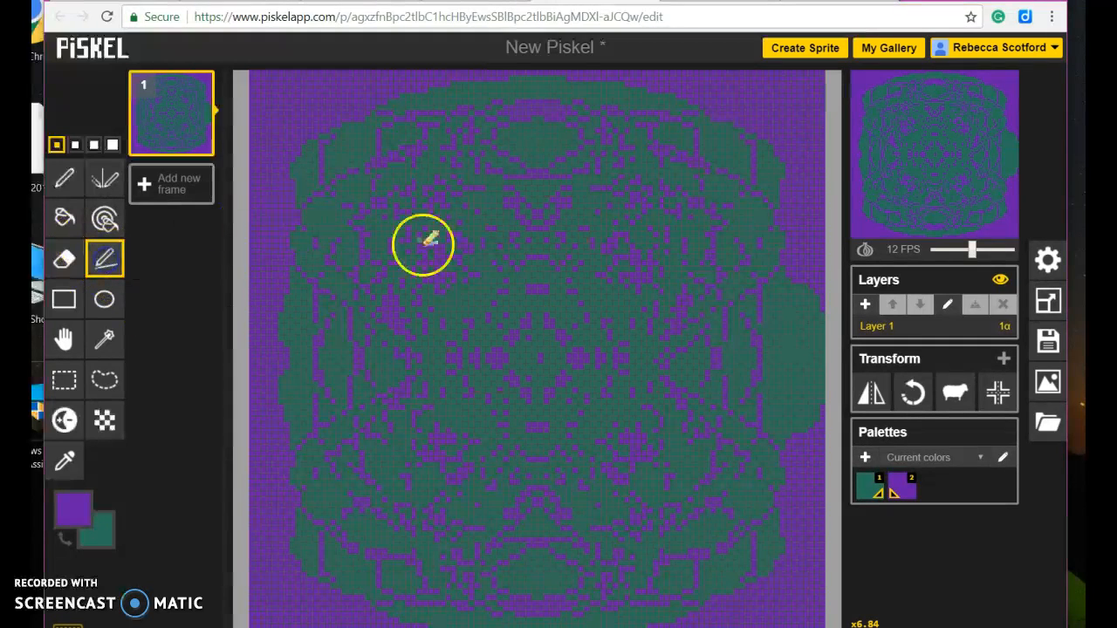
{"action": "left_click_drag", "start_coordinate": [369, 171], "coordinate": [622, 213]}
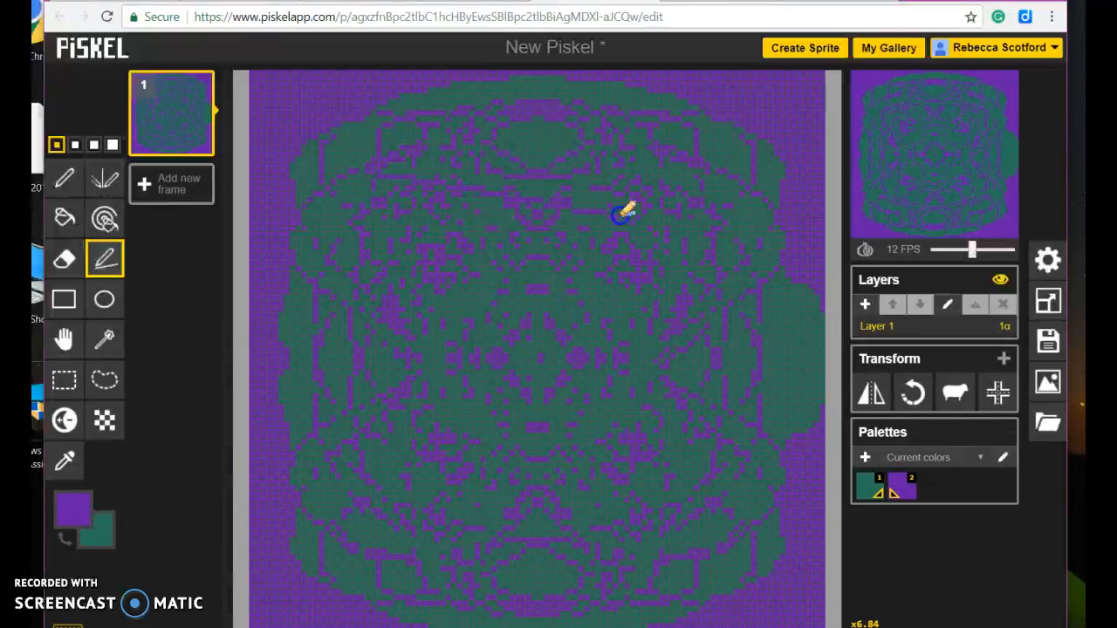
{"action": "left_click", "coordinate": [73, 507]}
{"action": "left_click_drag", "start_coordinate": [182, 389], "coordinate": [149, 350]}
{"action": "mouse_move", "coordinate": [423, 212]}
{"action": "left_mouse_down"}
{"action": "mouse_move", "coordinate": [692, 191]}
{"action": "mouse_move", "coordinate": [723, 314]}
{"action": "mouse_move", "coordinate": [653, 454]}
{"action": "mouse_move", "coordinate": [593, 324]}
{"action": "mouse_move", "coordinate": [620, 271]}
{"action": "mouse_move", "coordinate": [457, 252]}
{"action": "mouse_move", "coordinate": [465, 277]}
{"action": "left_mouse_up"}
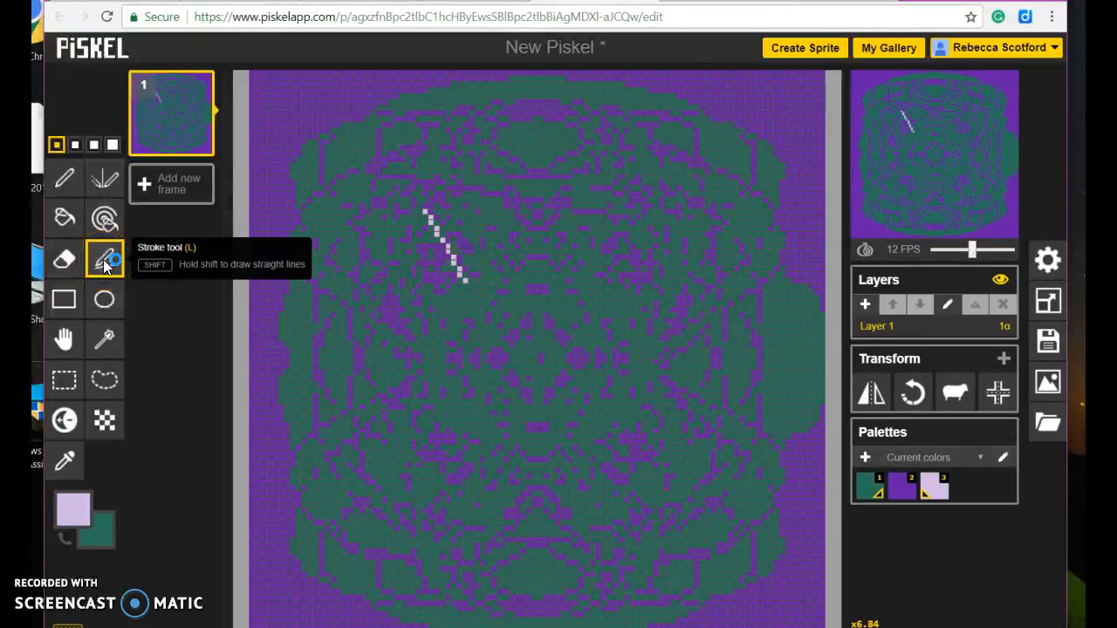
Draw three straight lavender lines: a long horizontal near the pattern's top, a vertical through its centre and a horizontal to the centre's right
{"action": "left_click_drag", "start_coordinate": [417, 182], "coordinate": [494, 181]}
{"action": "mouse_move", "coordinate": [670, 162]}
{"action": "left_mouse_down"}
{"action": "mouse_move", "coordinate": [643, 294]}
{"action": "mouse_move", "coordinate": [678, 203]}
{"action": "left_mouse_up"}
{"action": "mouse_move", "coordinate": [541, 265]}
{"action": "left_mouse_down"}
{"action": "mouse_move", "coordinate": [596, 397]}
{"action": "mouse_move", "coordinate": [528, 446]}
{"action": "mouse_move", "coordinate": [543, 457]}
{"action": "left_mouse_up"}
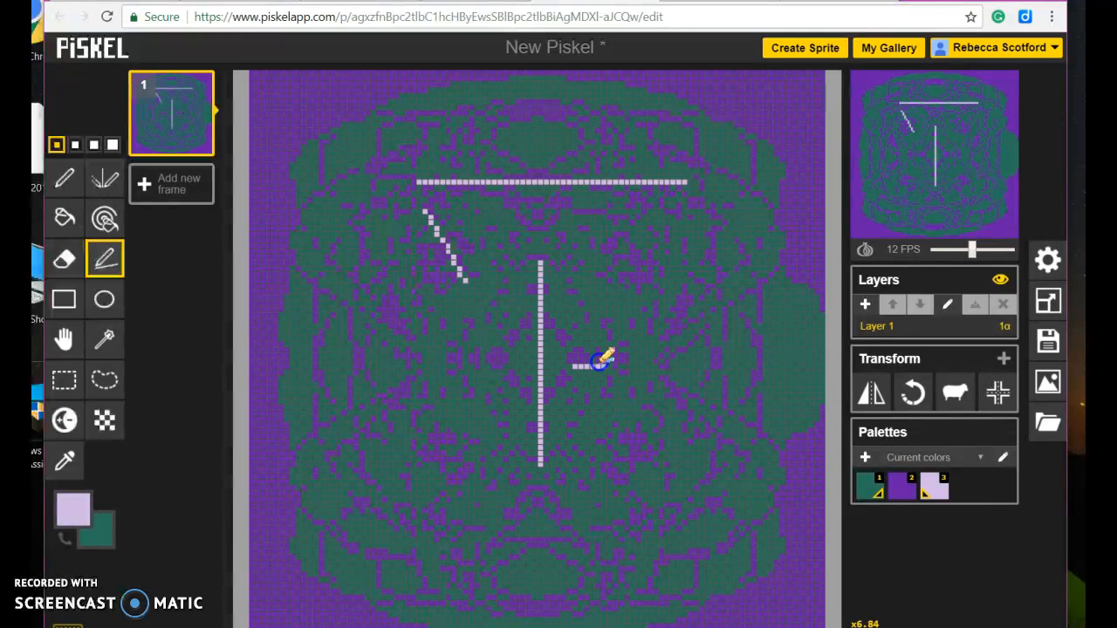
{"action": "mouse_move", "coordinate": [720, 356]}
{"action": "left_mouse_down"}
{"action": "mouse_move", "coordinate": [691, 271]}
{"action": "mouse_move", "coordinate": [619, 237]}
{"action": "mouse_move", "coordinate": [601, 242]}
{"action": "mouse_move", "coordinate": [717, 353]}
{"action": "left_mouse_up"}
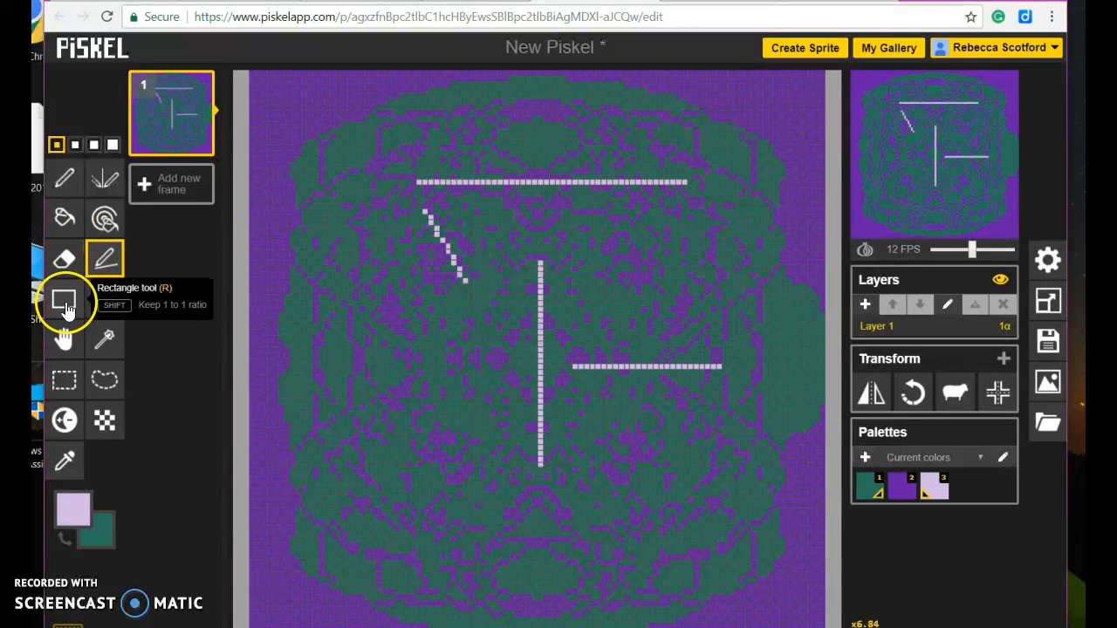
Draw a lavender rectangle outline left of the pattern's centre and a large ellipse overlapping its lower part
{"action": "left_click", "coordinate": [64, 301]}
{"action": "left_click_drag", "start_coordinate": [378, 258], "coordinate": [593, 365]}
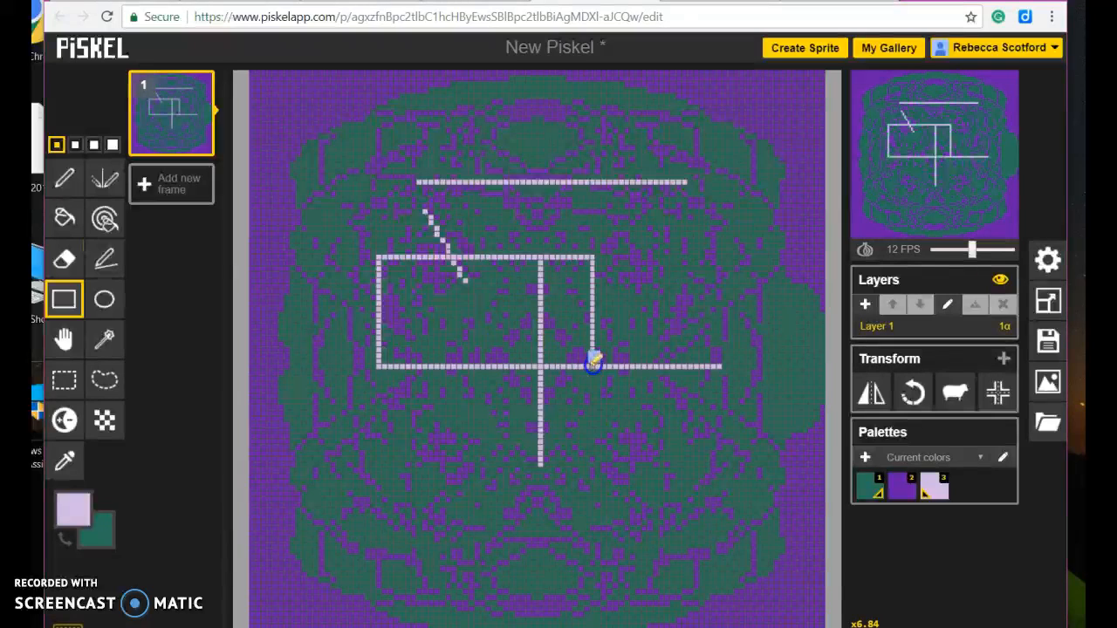
{"action": "left_click", "coordinate": [104, 299]}
{"action": "mouse_move", "coordinate": [305, 293]}
{"action": "left_mouse_down"}
{"action": "mouse_move", "coordinate": [472, 471]}
{"action": "mouse_move", "coordinate": [569, 479]}
{"action": "left_mouse_up"}
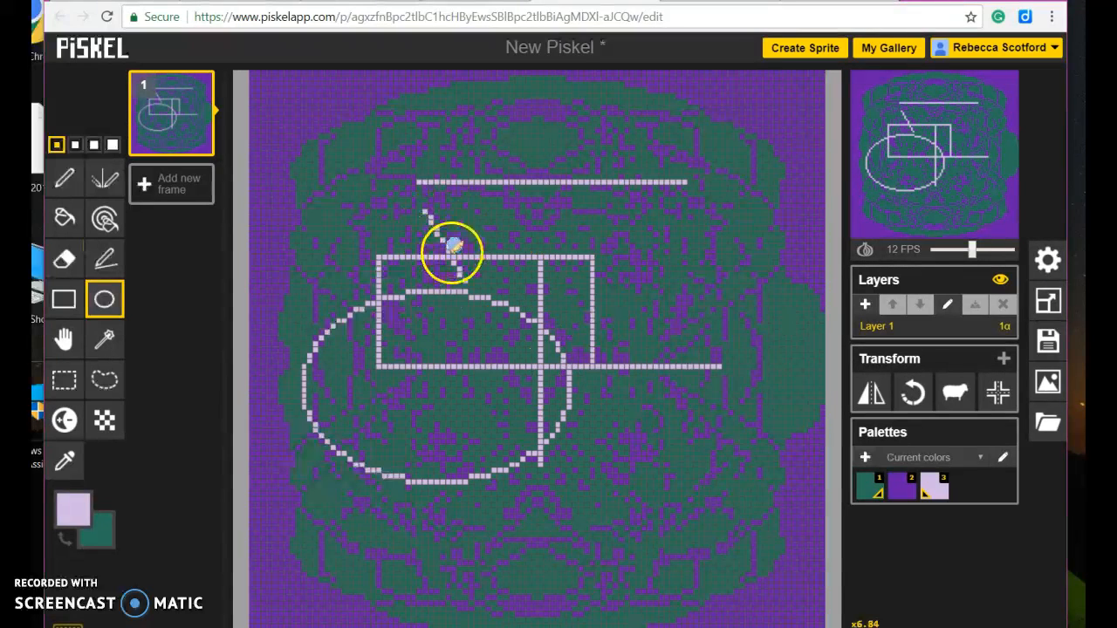
Draw three more ellipses across the upper half of the canvas, using the next larger pen size for each
{"action": "left_click", "coordinate": [76, 146]}
{"action": "left_click_drag", "start_coordinate": [294, 192], "coordinate": [475, 349]}
{"action": "left_click", "coordinate": [95, 146]}
{"action": "mouse_move", "coordinate": [336, 133]}
{"action": "left_mouse_down"}
{"action": "mouse_move", "coordinate": [399, 204]}
{"action": "mouse_move", "coordinate": [524, 299]}
{"action": "left_mouse_up"}
{"action": "left_click", "coordinate": [111, 145]}
{"action": "mouse_move", "coordinate": [506, 153]}
{"action": "left_mouse_down"}
{"action": "mouse_move", "coordinate": [648, 282]}
{"action": "mouse_move", "coordinate": [686, 351]}
{"action": "left_mouse_up"}
Try moving a rectangular selection of the overlapping ellipses down and to the right, and undo the move
{"action": "left_click", "coordinate": [64, 339]}
{"action": "mouse_move", "coordinate": [473, 331]}
{"action": "left_mouse_down"}
{"action": "mouse_move", "coordinate": [450, 400]}
{"action": "mouse_move", "coordinate": [551, 379]}
{"action": "mouse_move", "coordinate": [531, 342]}
{"action": "mouse_move", "coordinate": [498, 326]}
{"action": "mouse_move", "coordinate": [521, 352]}
{"action": "left_mouse_up"}
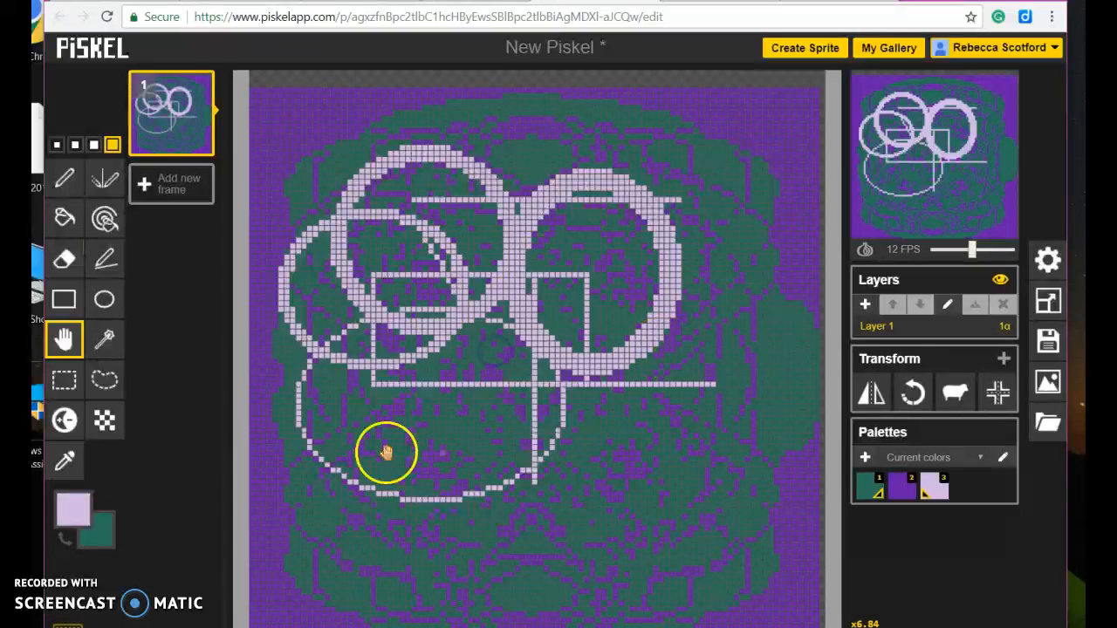
{"action": "left_click", "coordinate": [63, 380]}
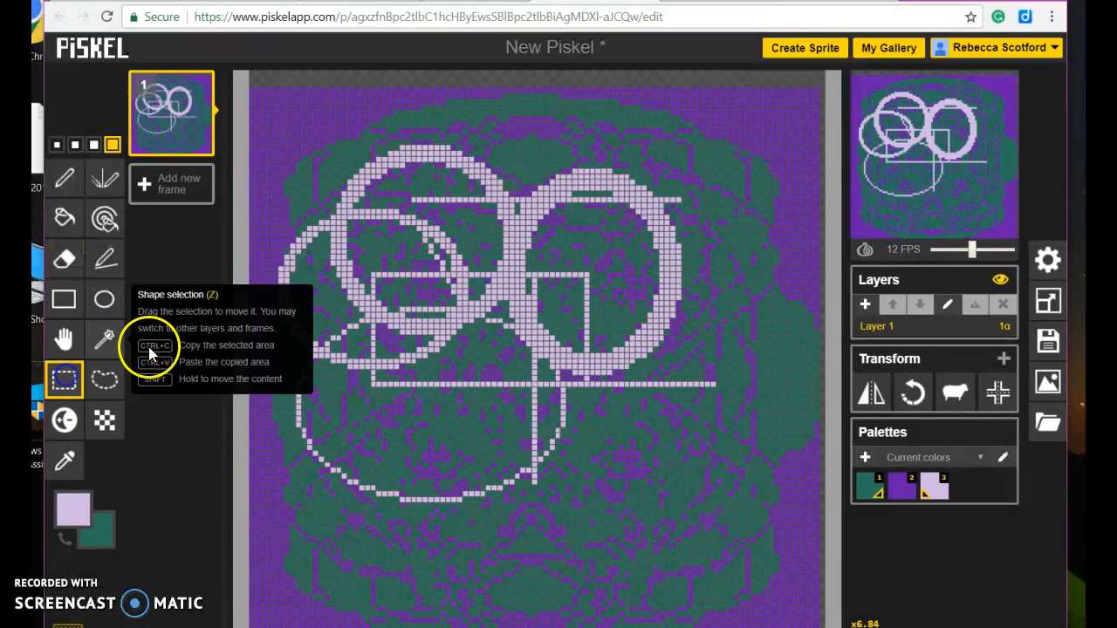
{"action": "left_click_drag", "start_coordinate": [361, 212], "coordinate": [630, 392]}
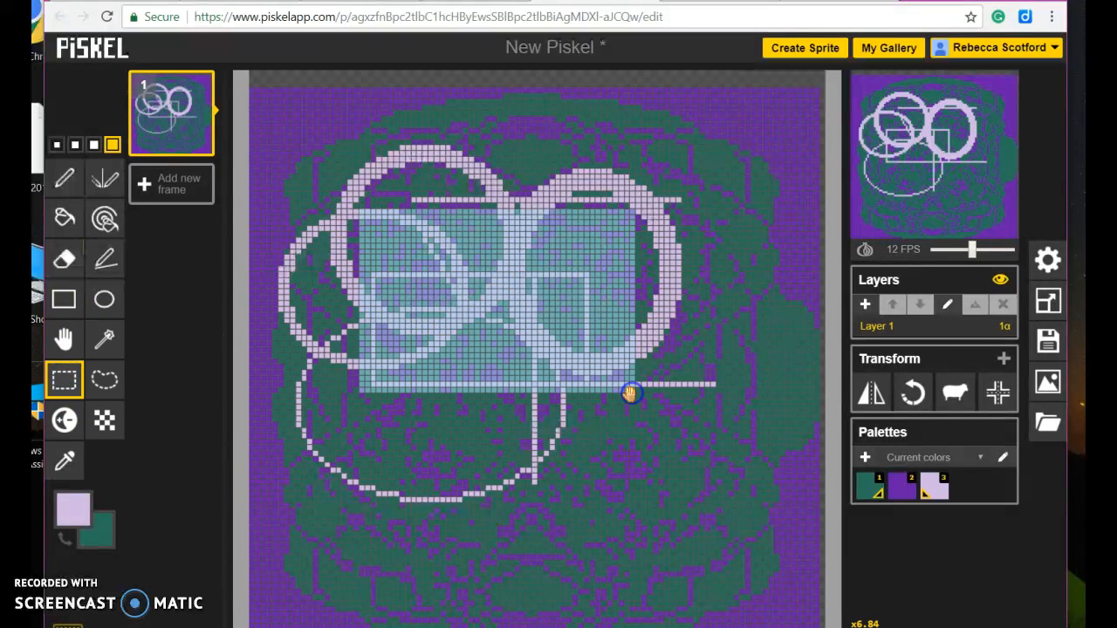
{"action": "left_click", "coordinate": [63, 386]}
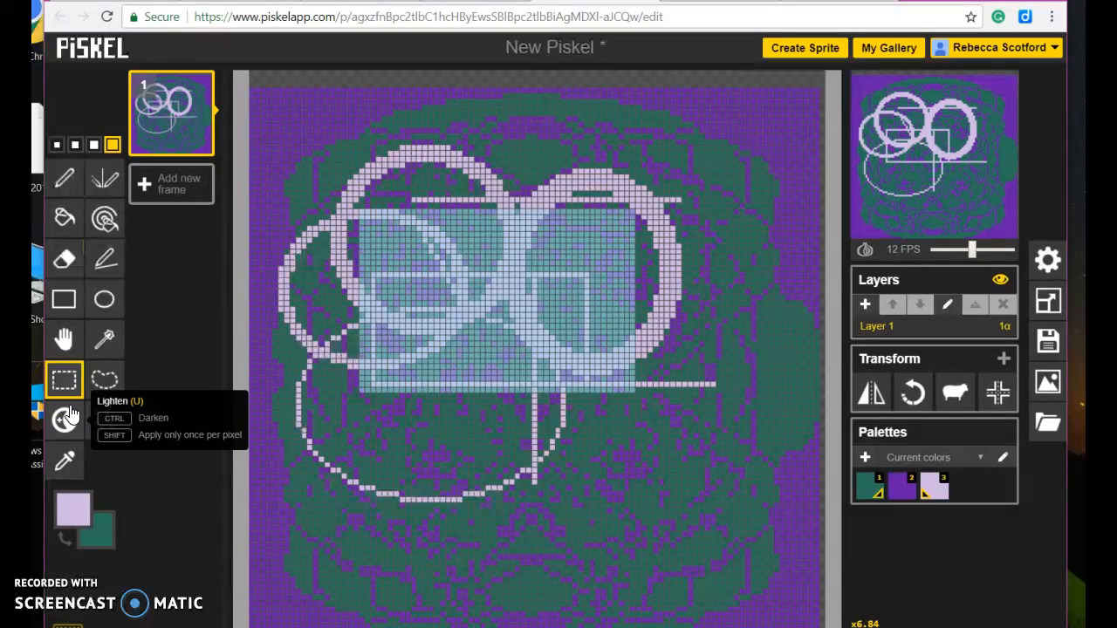
{"action": "left_click", "coordinate": [72, 390]}
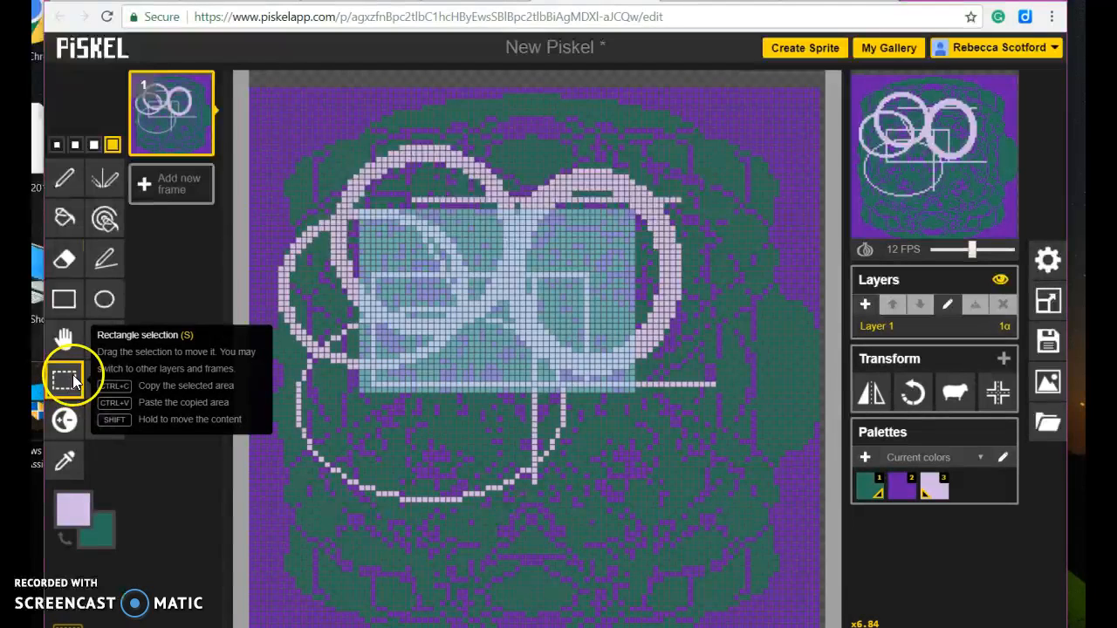
{"action": "left_click_drag", "start_coordinate": [439, 295], "coordinate": [542, 474]}
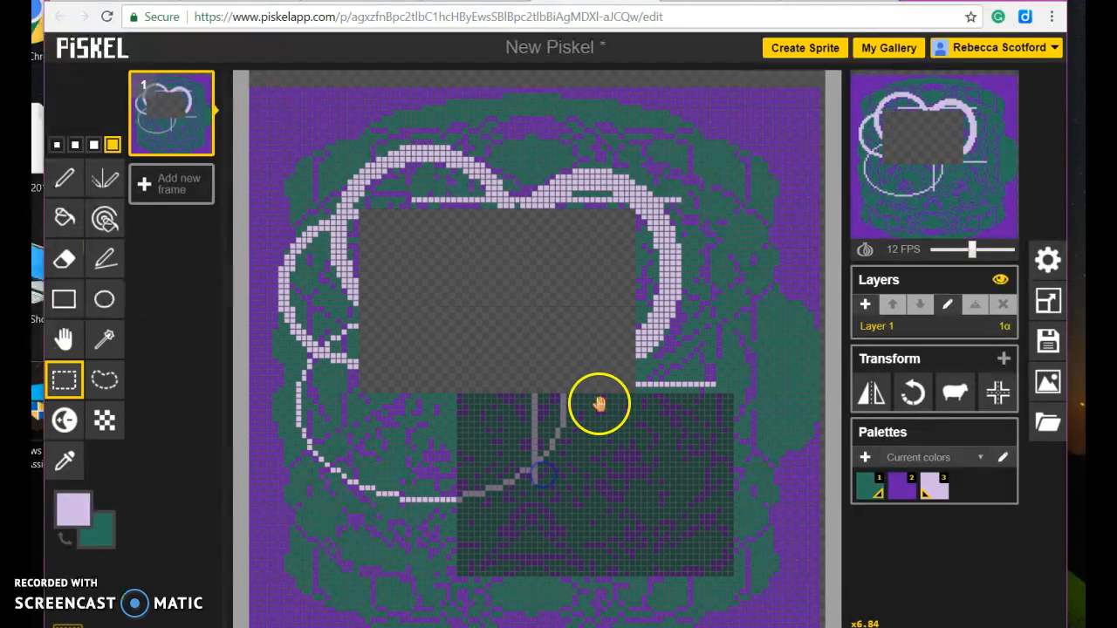
{"action": "left_click", "coordinate": [653, 301]}
{"action": "left_click_drag", "start_coordinate": [641, 454], "coordinate": [618, 548]}
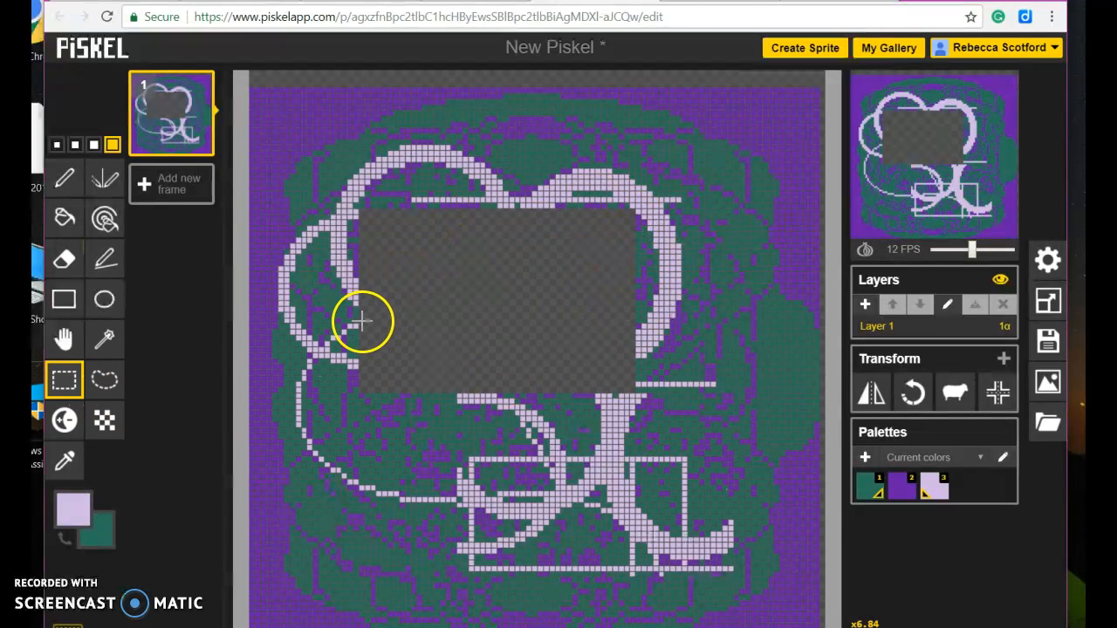
{"action": "key", "text": "ctrl+z"}
{"action": "key", "text": "ctrl+z"}
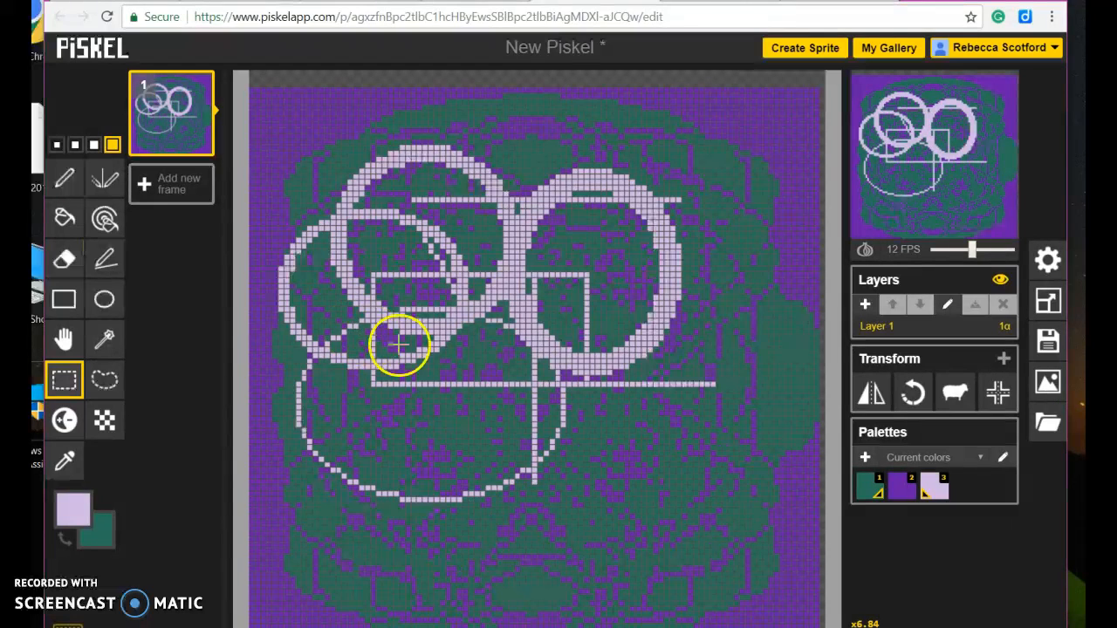
Lasso the thick right-hand ellipse and place a copy of the selected area below the original
{"action": "left_click", "coordinate": [105, 381]}
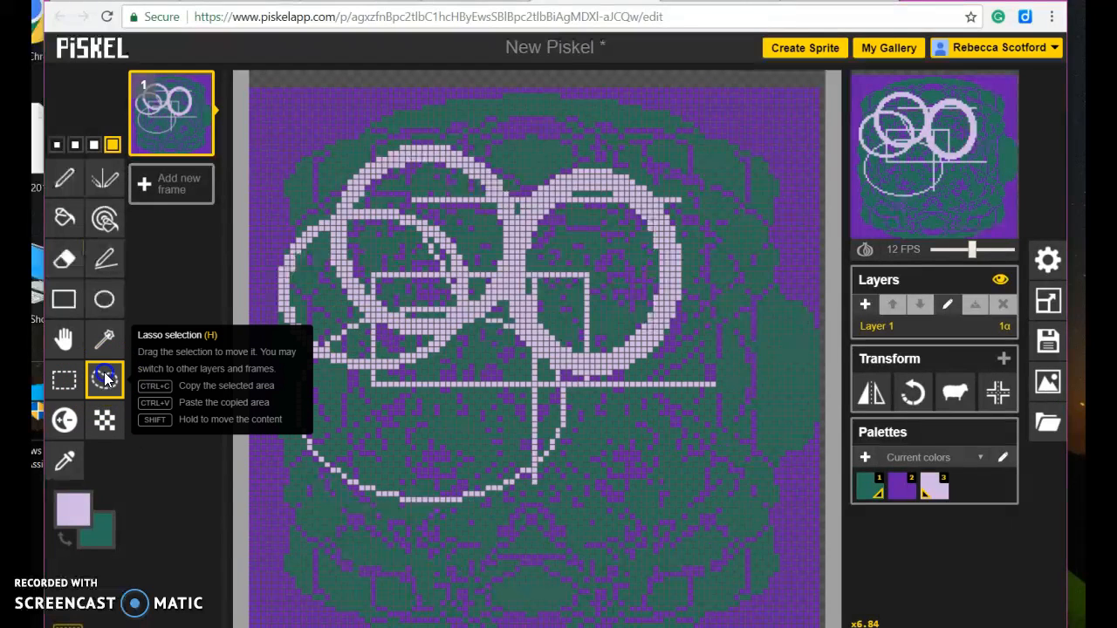
{"action": "mouse_move", "coordinate": [583, 222]}
{"action": "left_mouse_down"}
{"action": "mouse_move", "coordinate": [532, 348]}
{"action": "mouse_move", "coordinate": [610, 426]}
{"action": "mouse_move", "coordinate": [634, 289]}
{"action": "mouse_move", "coordinate": [678, 178]}
{"action": "left_mouse_up"}
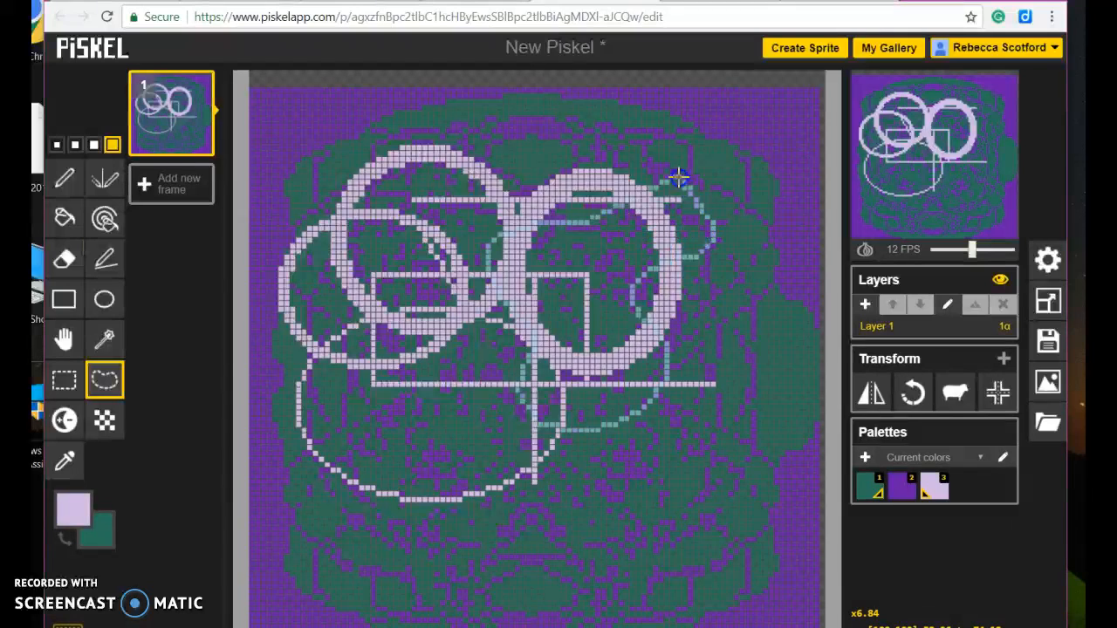
{"action": "left_click_drag", "start_coordinate": [523, 214], "coordinate": [522, 214]}
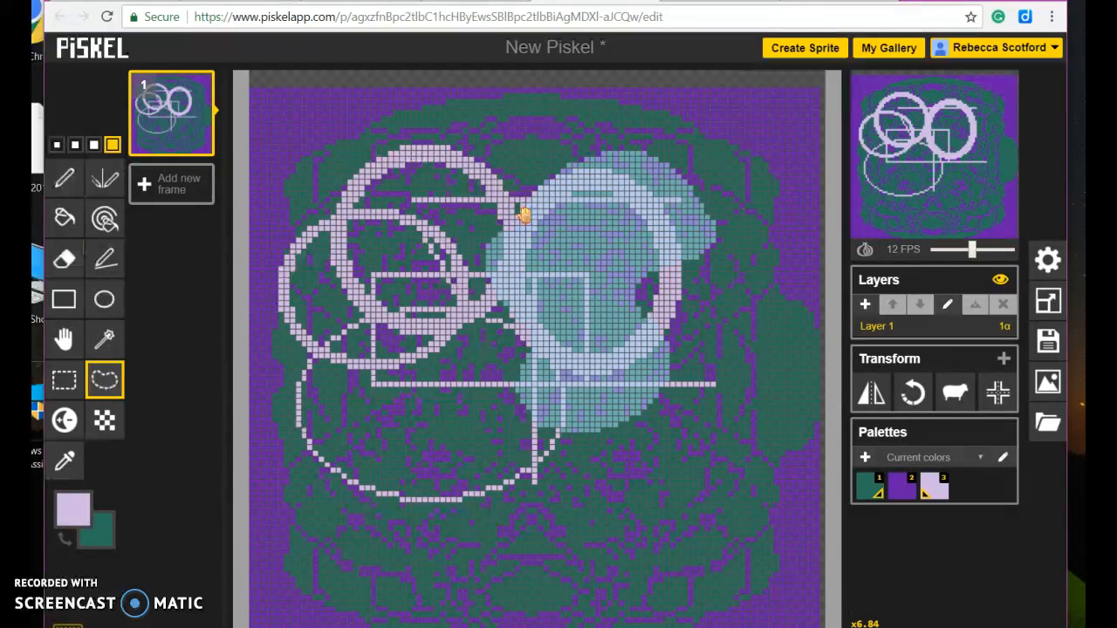
{"action": "left_click_drag", "start_coordinate": [589, 217], "coordinate": [589, 358]}
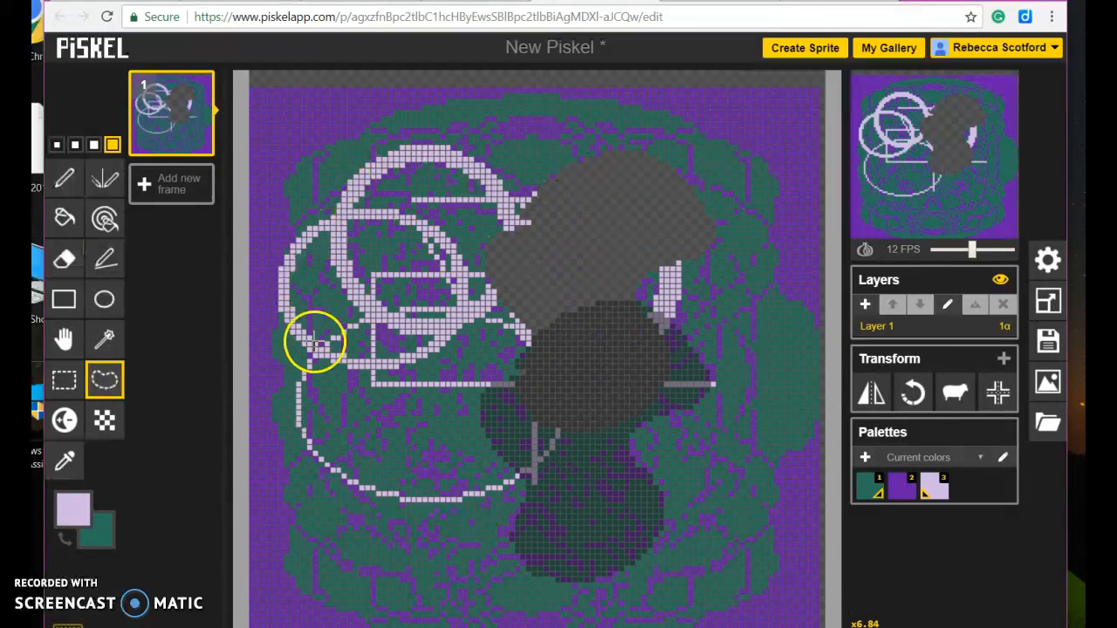
{"action": "key", "text": "ctrl+z"}
{"action": "left_click", "coordinate": [398, 457]}
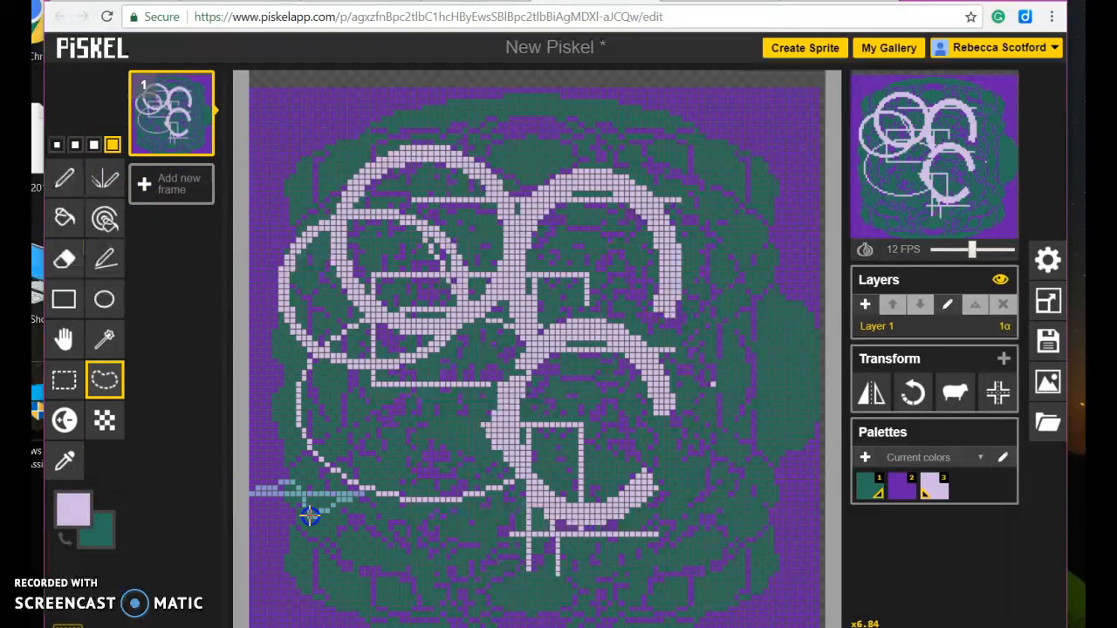
Lighten a wavy band of pixels along the bottom of the pattern and darken another band just above it
{"action": "left_click", "coordinate": [63, 420]}
{"action": "left_click", "coordinate": [257, 481]}
{"action": "mouse_move", "coordinate": [257, 482]}
{"action": "left_mouse_down"}
{"action": "mouse_move", "coordinate": [306, 498]}
{"action": "mouse_move", "coordinate": [292, 528]}
{"action": "mouse_move", "coordinate": [313, 541]}
{"action": "mouse_move", "coordinate": [358, 548]}
{"action": "mouse_move", "coordinate": [402, 528]}
{"action": "mouse_move", "coordinate": [401, 553]}
{"action": "mouse_move", "coordinate": [419, 579]}
{"action": "mouse_move", "coordinate": [451, 578]}
{"action": "mouse_move", "coordinate": [468, 596]}
{"action": "mouse_move", "coordinate": [625, 561]}
{"action": "mouse_move", "coordinate": [674, 527]}
{"action": "mouse_move", "coordinate": [730, 544]}
{"action": "mouse_move", "coordinate": [759, 463]}
{"action": "left_mouse_up"}
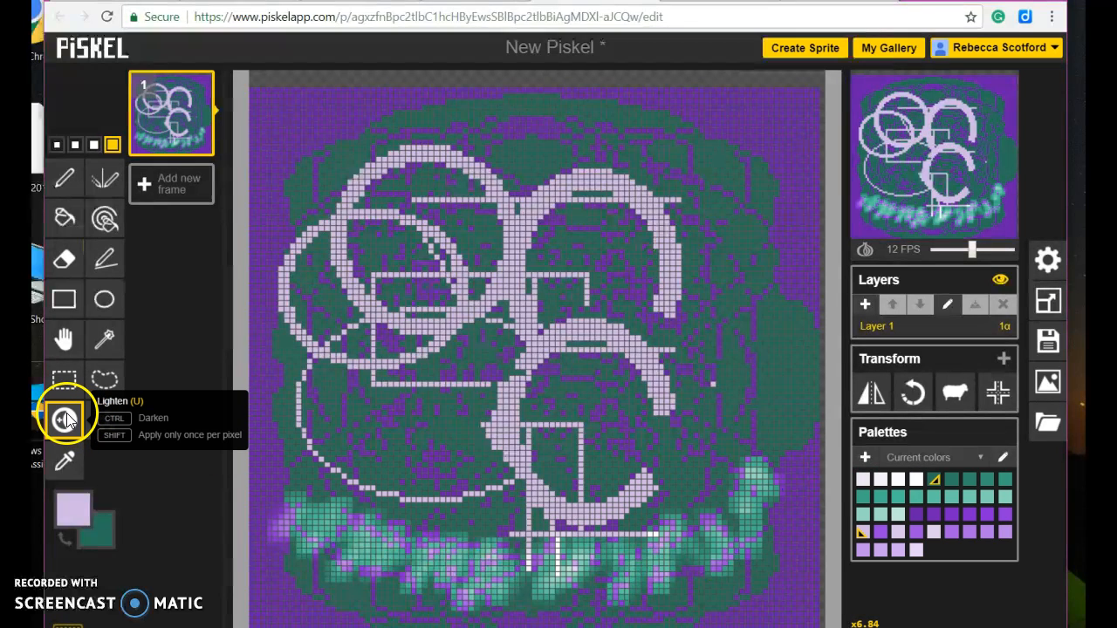
{"action": "mouse_move", "coordinate": [284, 454]}
{"action": "left_mouse_down"}
{"action": "mouse_move", "coordinate": [341, 428]}
{"action": "mouse_move", "coordinate": [355, 446]}
{"action": "mouse_move", "coordinate": [410, 440]}
{"action": "mouse_move", "coordinate": [417, 468]}
{"action": "mouse_move", "coordinate": [457, 473]}
{"action": "mouse_move", "coordinate": [477, 504]}
{"action": "mouse_move", "coordinate": [618, 496]}
{"action": "mouse_move", "coordinate": [662, 510]}
{"action": "mouse_move", "coordinate": [754, 477]}
{"action": "mouse_move", "coordinate": [804, 428]}
{"action": "left_mouse_up"}
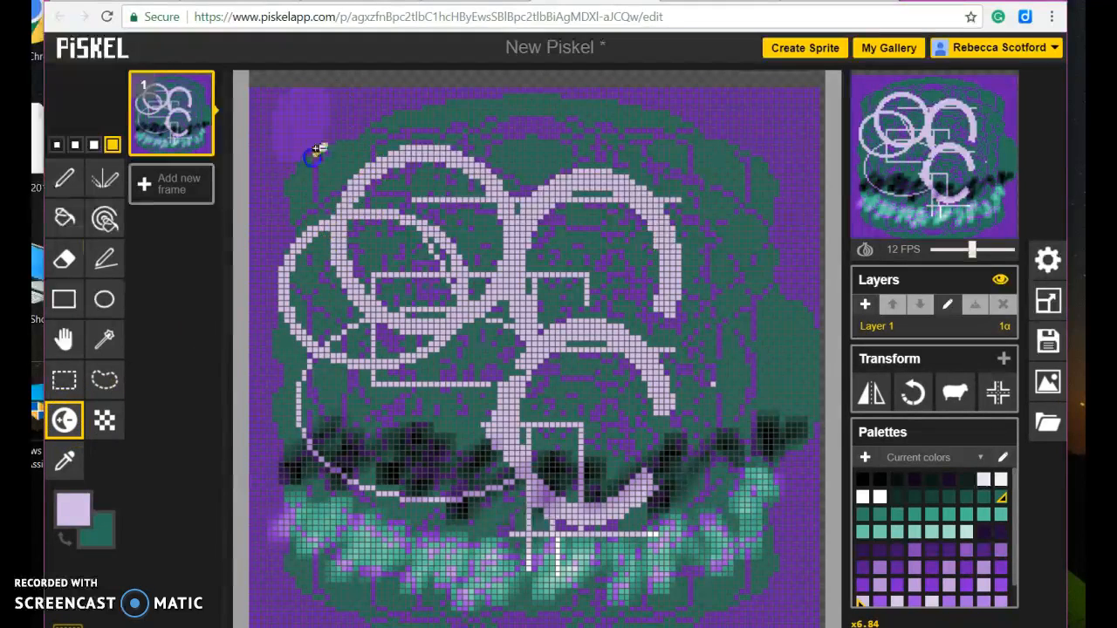
Lighten the purple background and green pattern edge at the canvas's upper-left, continuing across the upper part of the artwork
{"action": "mouse_move", "coordinate": [316, 153]}
{"action": "left_mouse_down"}
{"action": "mouse_move", "coordinate": [353, 116]}
{"action": "mouse_move", "coordinate": [371, 157]}
{"action": "mouse_move", "coordinate": [354, 170]}
{"action": "mouse_move", "coordinate": [321, 159]}
{"action": "mouse_move", "coordinate": [338, 123]}
{"action": "mouse_move", "coordinate": [322, 110]}
{"action": "mouse_move", "coordinate": [338, 140]}
{"action": "left_mouse_up"}
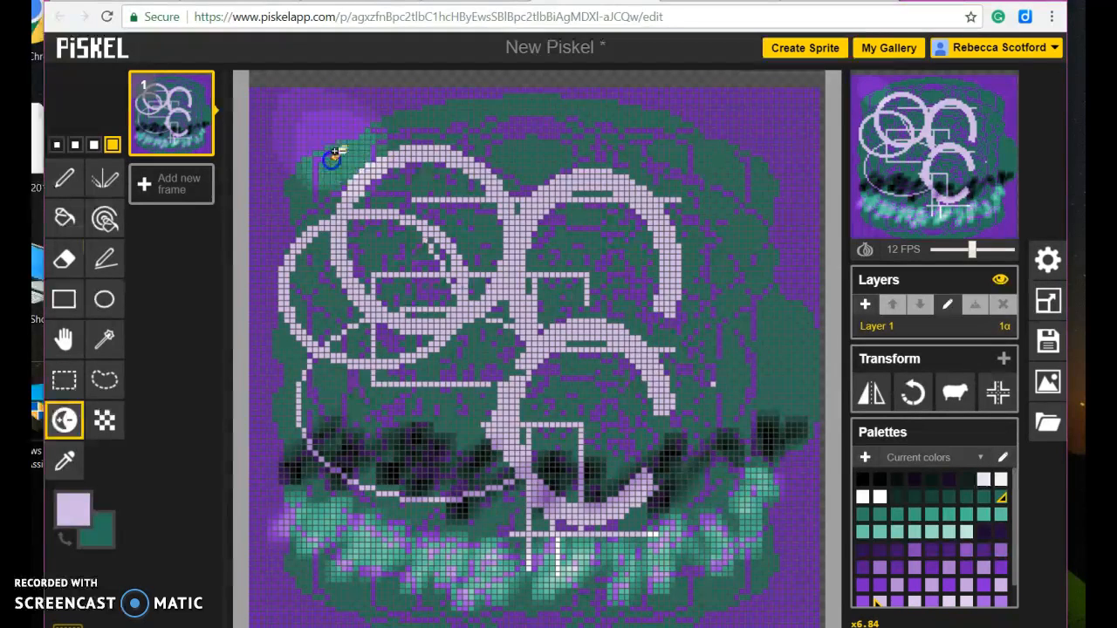
{"action": "mouse_move", "coordinate": [320, 151]}
{"action": "left_mouse_down"}
{"action": "mouse_move", "coordinate": [348, 162]}
{"action": "mouse_move", "coordinate": [342, 194]}
{"action": "left_mouse_up"}
{"action": "mouse_move", "coordinate": [342, 145]}
{"action": "left_mouse_down"}
{"action": "mouse_move", "coordinate": [313, 215]}
{"action": "mouse_move", "coordinate": [414, 162]}
{"action": "mouse_move", "coordinate": [395, 178]}
{"action": "mouse_move", "coordinate": [373, 154]}
{"action": "mouse_move", "coordinate": [387, 175]}
{"action": "mouse_move", "coordinate": [375, 234]}
{"action": "mouse_move", "coordinate": [408, 225]}
{"action": "mouse_move", "coordinate": [395, 251]}
{"action": "mouse_move", "coordinate": [418, 296]}
{"action": "mouse_move", "coordinate": [412, 284]}
{"action": "mouse_move", "coordinate": [444, 250]}
{"action": "mouse_move", "coordinate": [738, 190]}
{"action": "mouse_move", "coordinate": [687, 202]}
{"action": "left_mouse_up"}
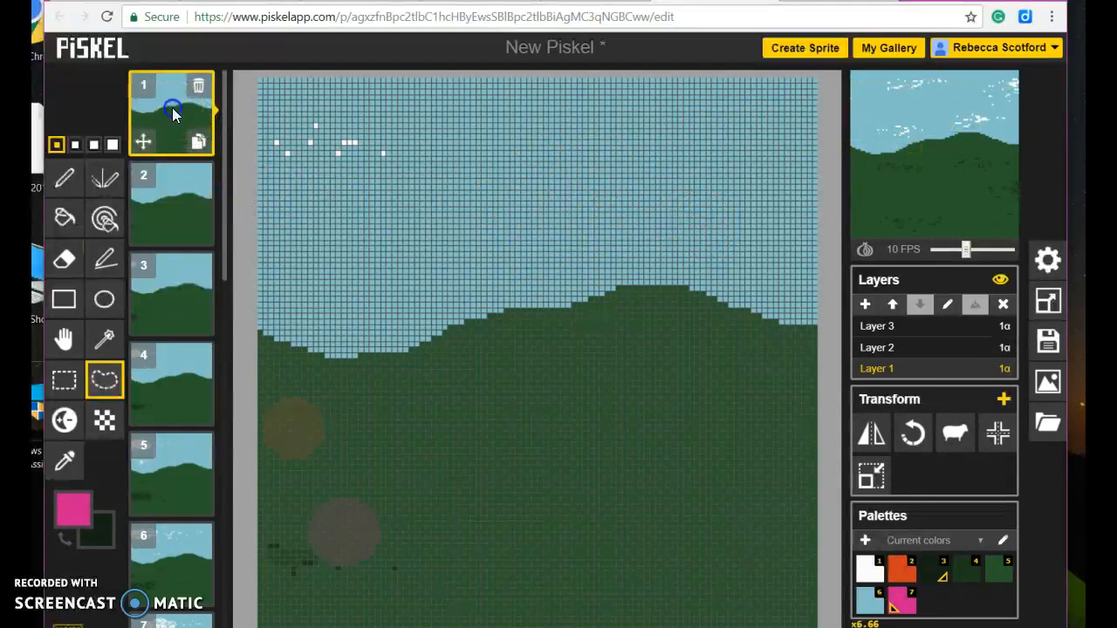
View frames 2 and 3 of the landscape animation and slow its preview playback to 1 FPS
{"action": "left_click", "coordinate": [211, 208]}
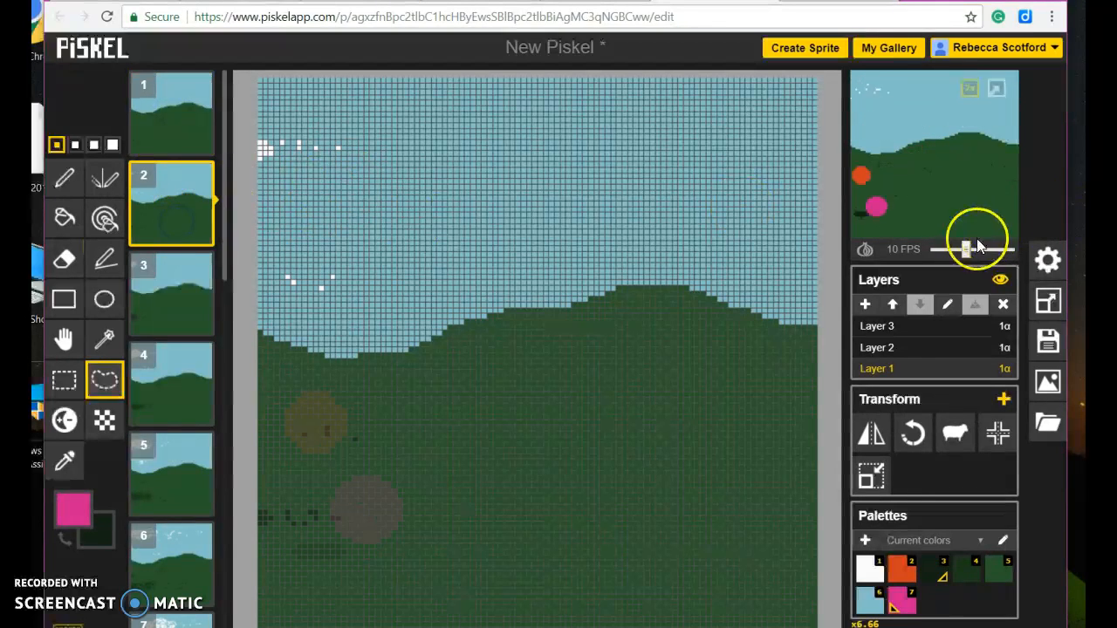
{"action": "left_click_drag", "start_coordinate": [966, 249], "coordinate": [939, 251]}
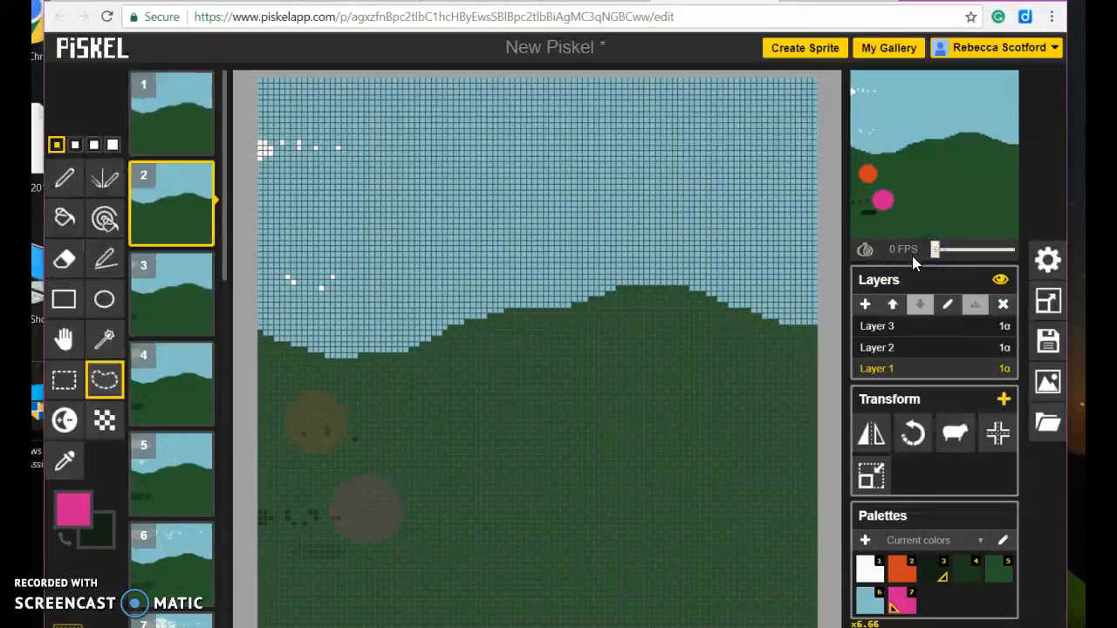
{"action": "left_click", "coordinate": [182, 195]}
{"action": "left_click", "coordinate": [182, 286]}
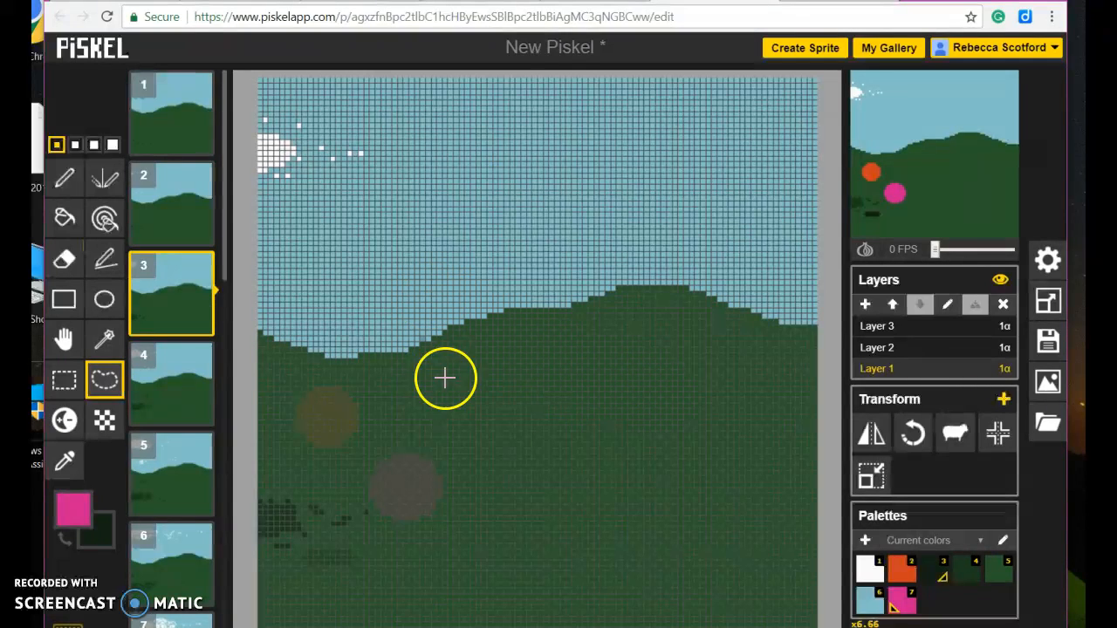
{"action": "left_click_drag", "start_coordinate": [938, 253], "coordinate": [939, 253]}
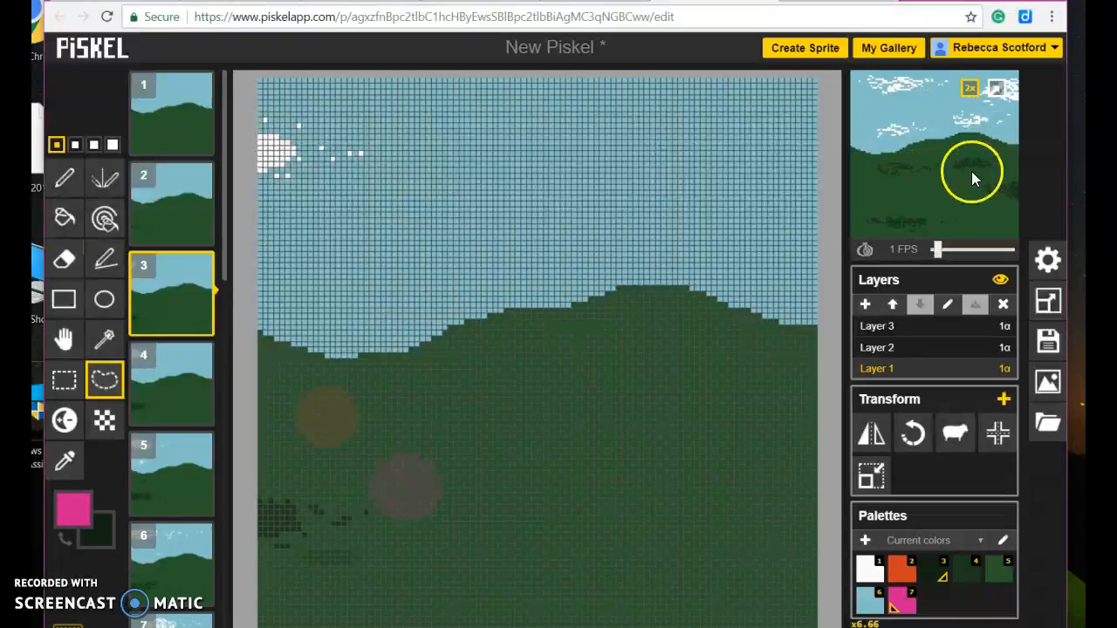
Step through frames 1 to 6 of Layer 2 to examine the orange ball and its shadow
{"action": "left_click", "coordinate": [905, 350]}
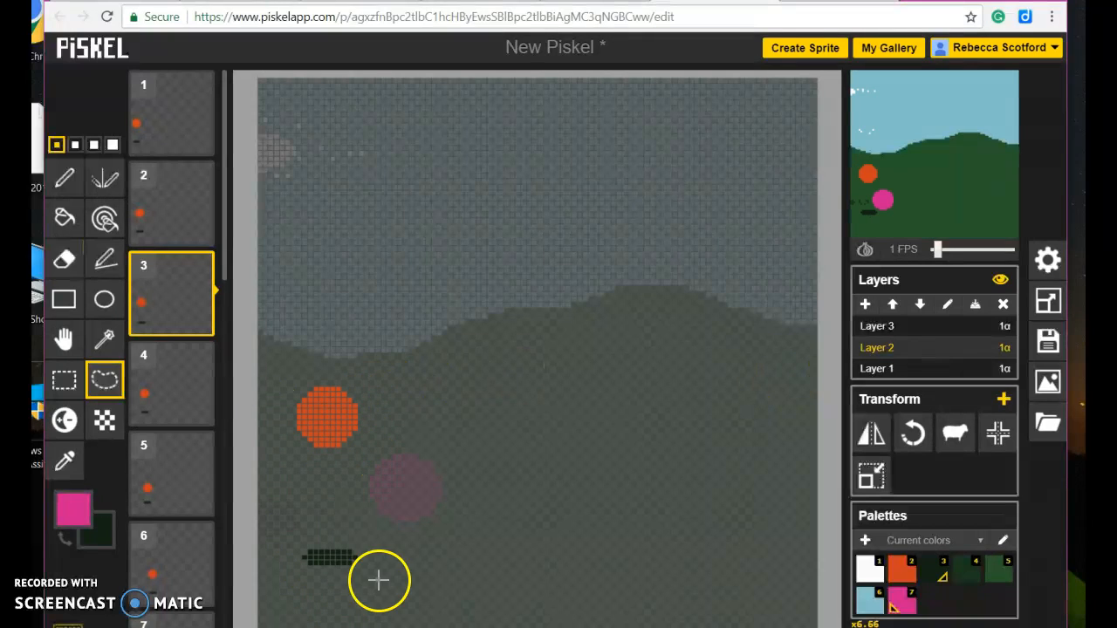
{"action": "left_click", "coordinate": [173, 127]}
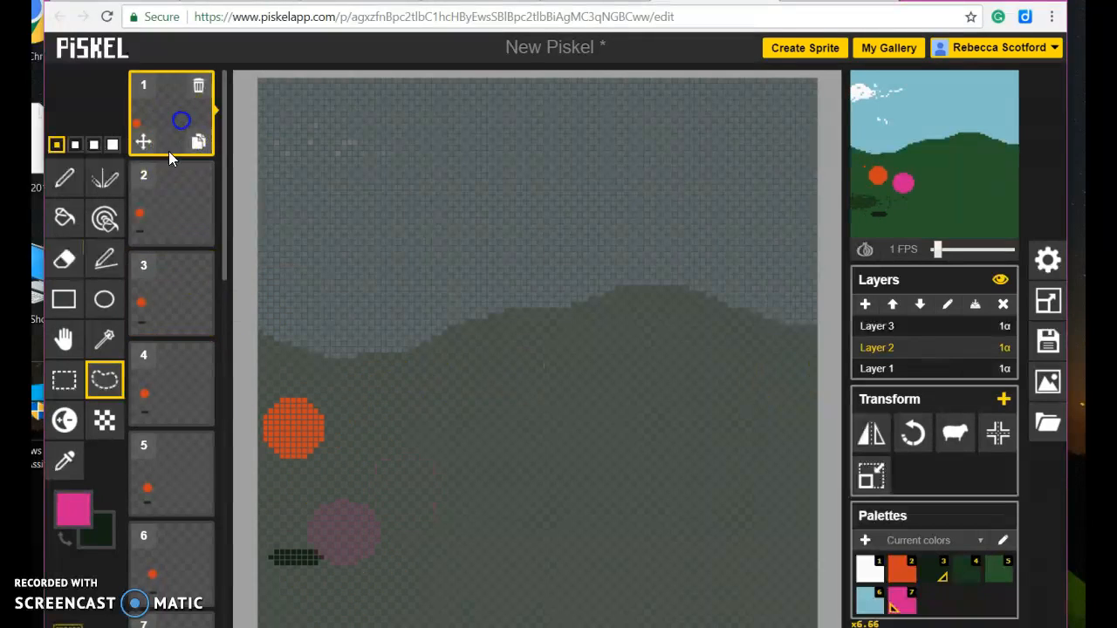
{"action": "left_click", "coordinate": [159, 216]}
{"action": "left_click", "coordinate": [171, 288]}
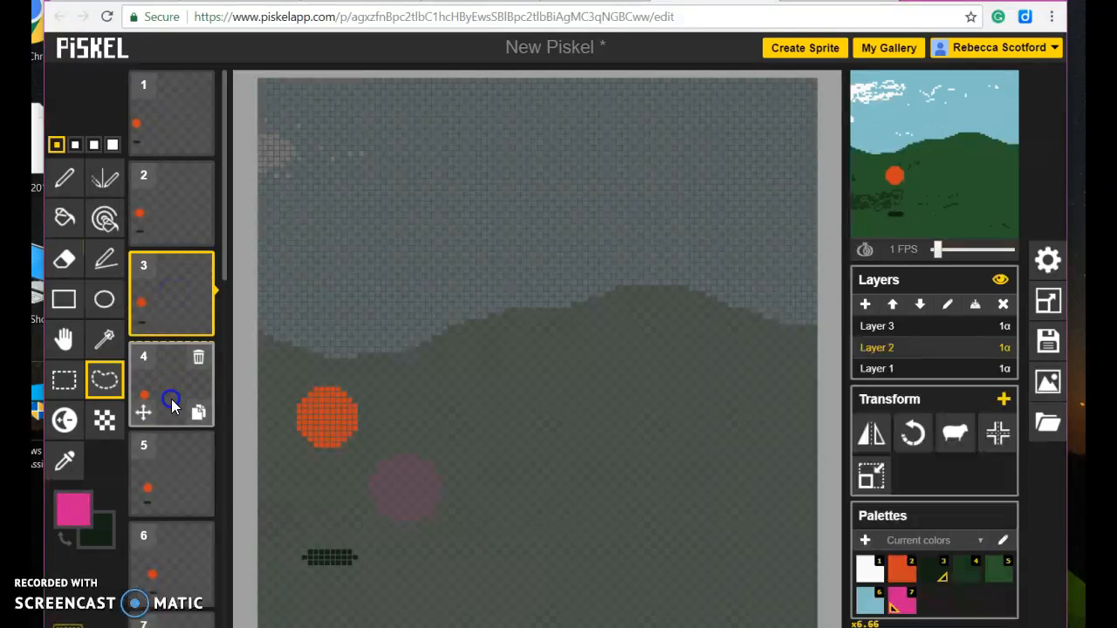
{"action": "left_click", "coordinate": [176, 469]}
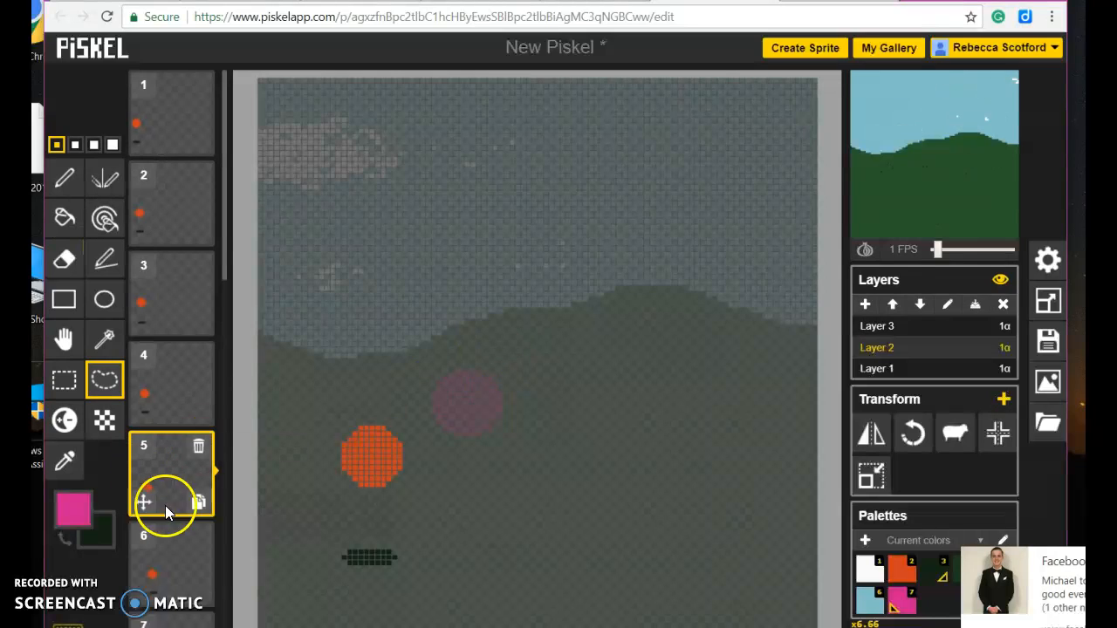
{"action": "left_click", "coordinate": [186, 556]}
Examine Layer 2's content on frames 7, 8 and 9, finishing back on frame 6
{"action": "scroll", "coordinate": [173, 523], "scroll_direction": "down", "scroll_amount": 3}
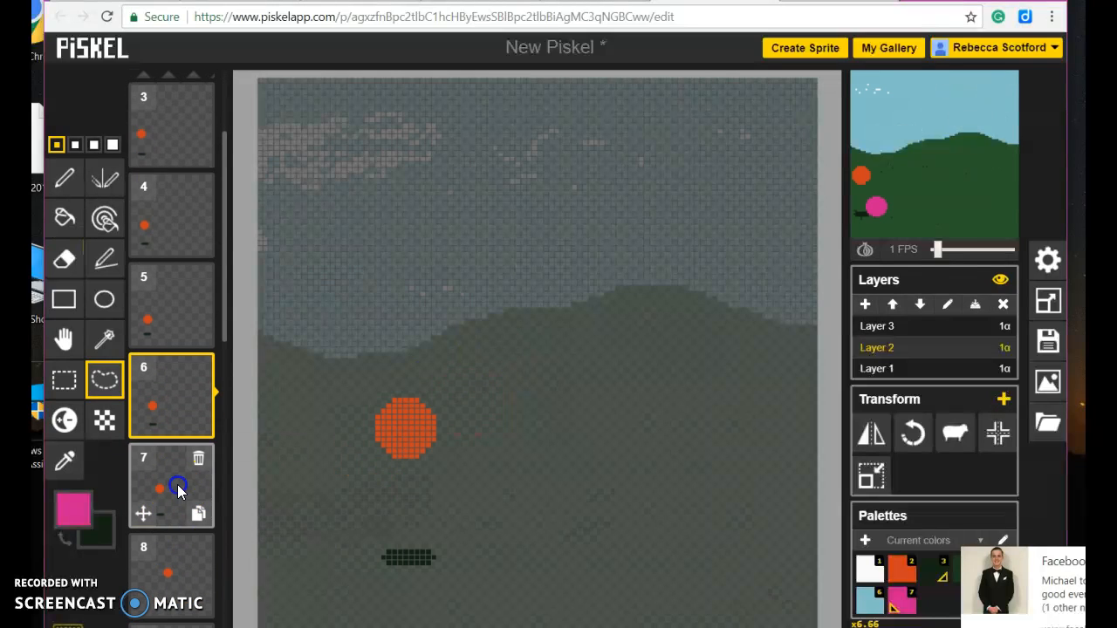
{"action": "left_click", "coordinate": [171, 506]}
{"action": "scroll", "coordinate": [176, 487], "scroll_direction": "down", "scroll_amount": 1}
{"action": "left_click", "coordinate": [174, 408]}
{"action": "left_click", "coordinate": [174, 465]}
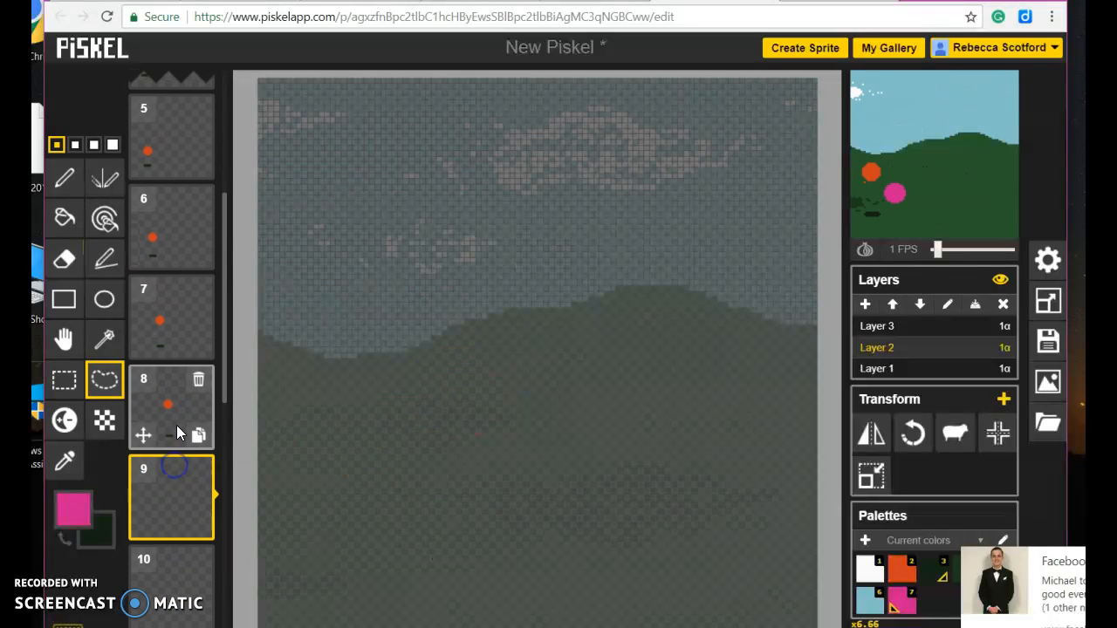
{"action": "left_click", "coordinate": [173, 417]}
{"action": "left_click", "coordinate": [190, 234]}
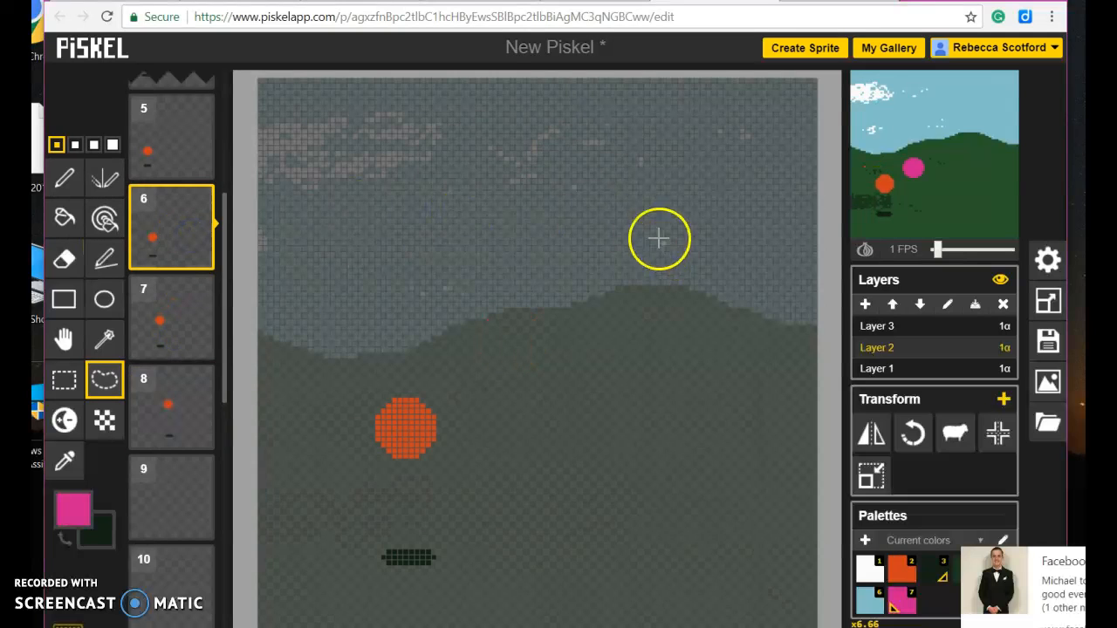
Switch to Layer 3 and view its pink ball on frames 4 and 3
{"action": "left_click", "coordinate": [928, 332]}
{"action": "scroll", "coordinate": [171, 244], "scroll_direction": "up", "scroll_amount": 3}
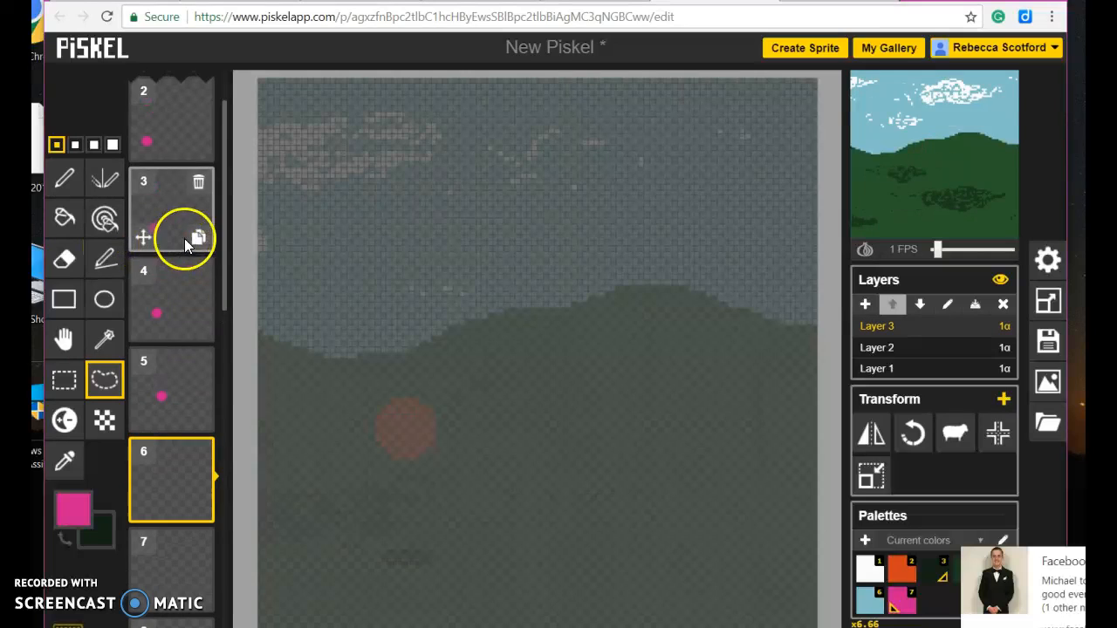
{"action": "left_click", "coordinate": [171, 316]}
{"action": "left_click", "coordinate": [173, 214]}
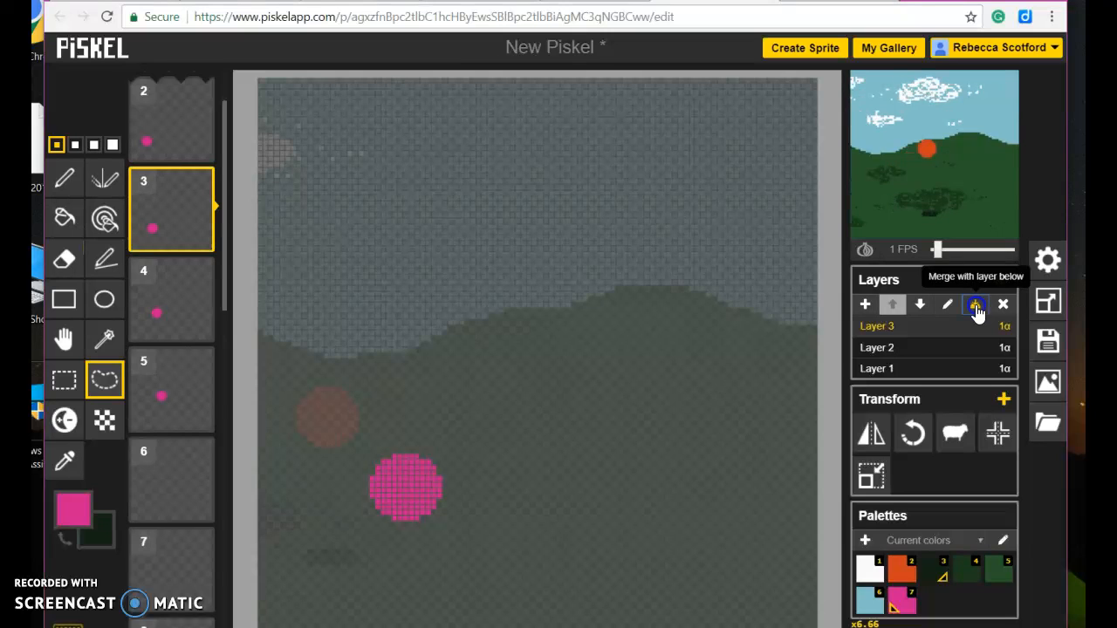
Merge Layer 3 with the layer below it and undo the merge
{"action": "left_click", "coordinate": [975, 306]}
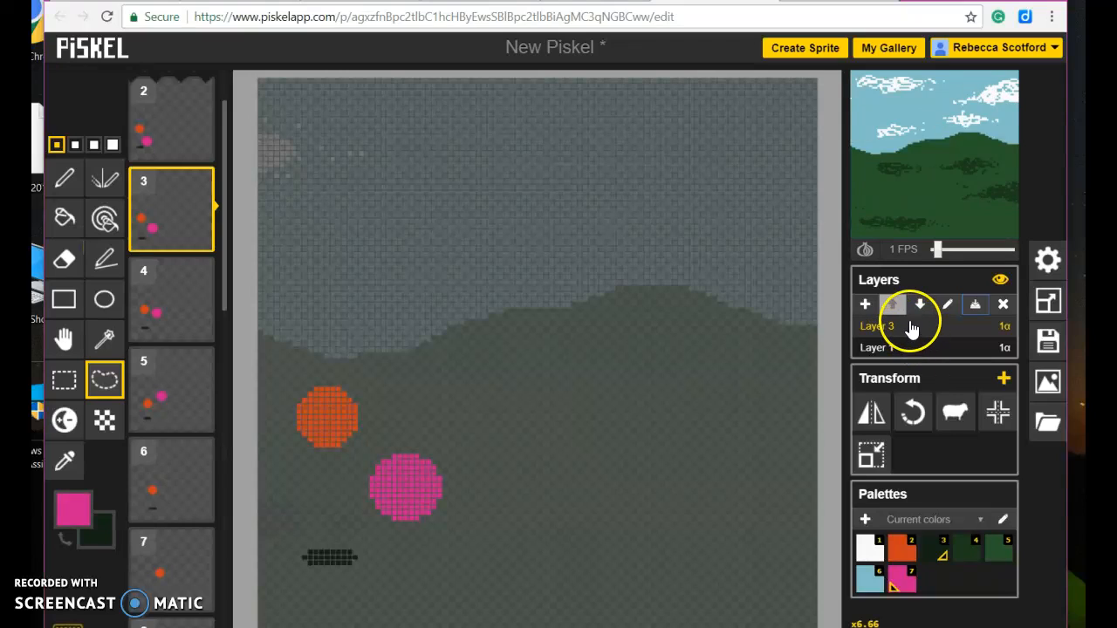
{"action": "key", "text": "ctrl+z"}
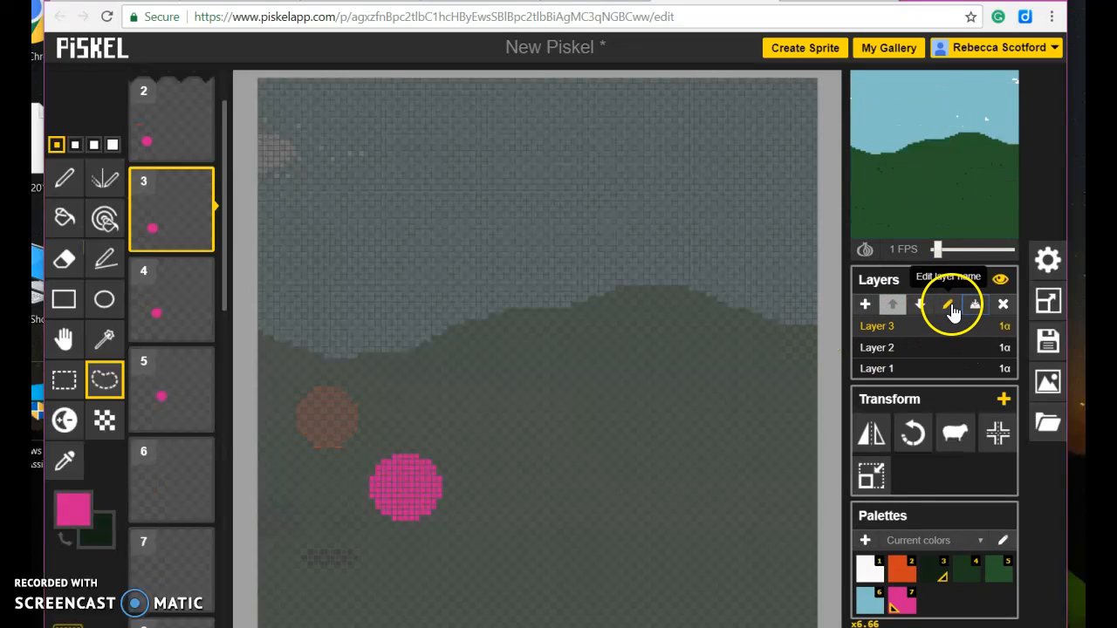
Rename Layer 1 as "background"
{"action": "left_click", "coordinate": [881, 368]}
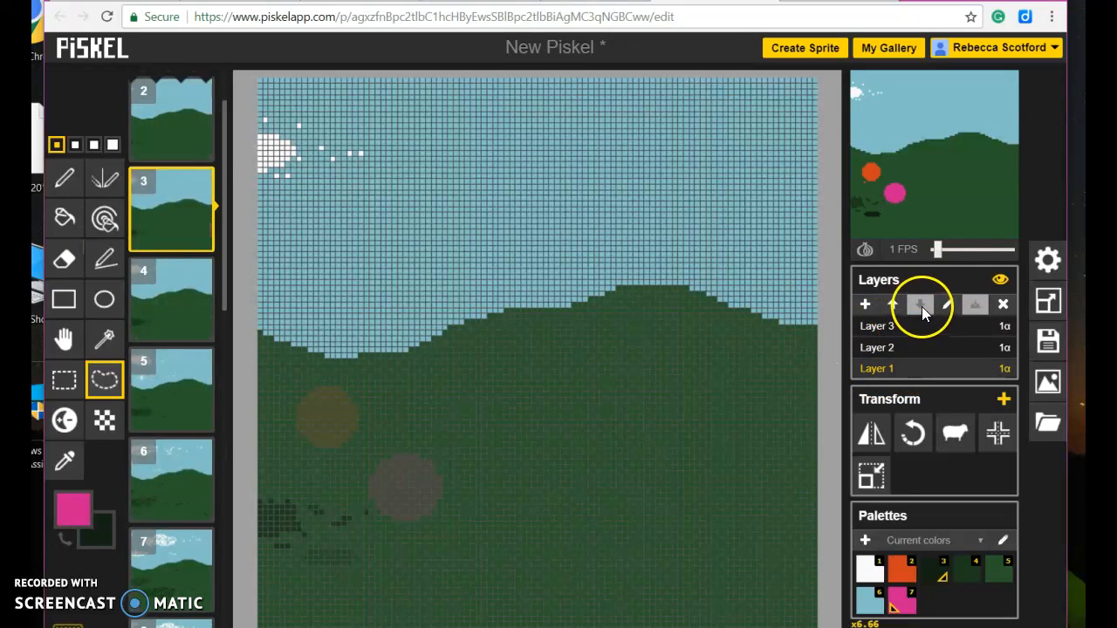
{"action": "left_click", "coordinate": [948, 305]}
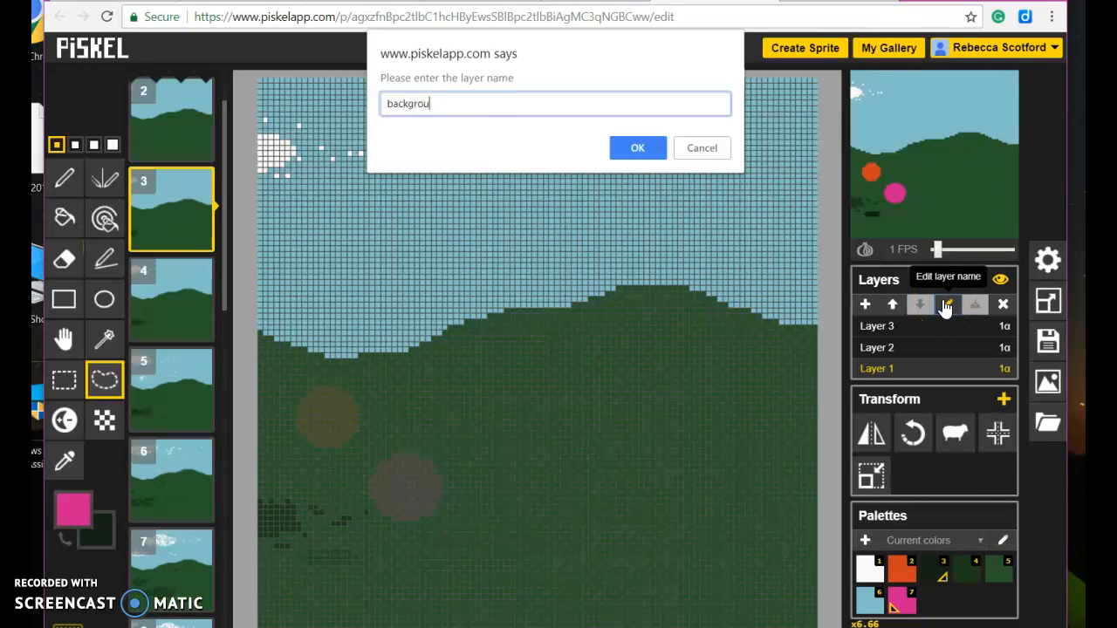
{"action": "type", "text": "background"}
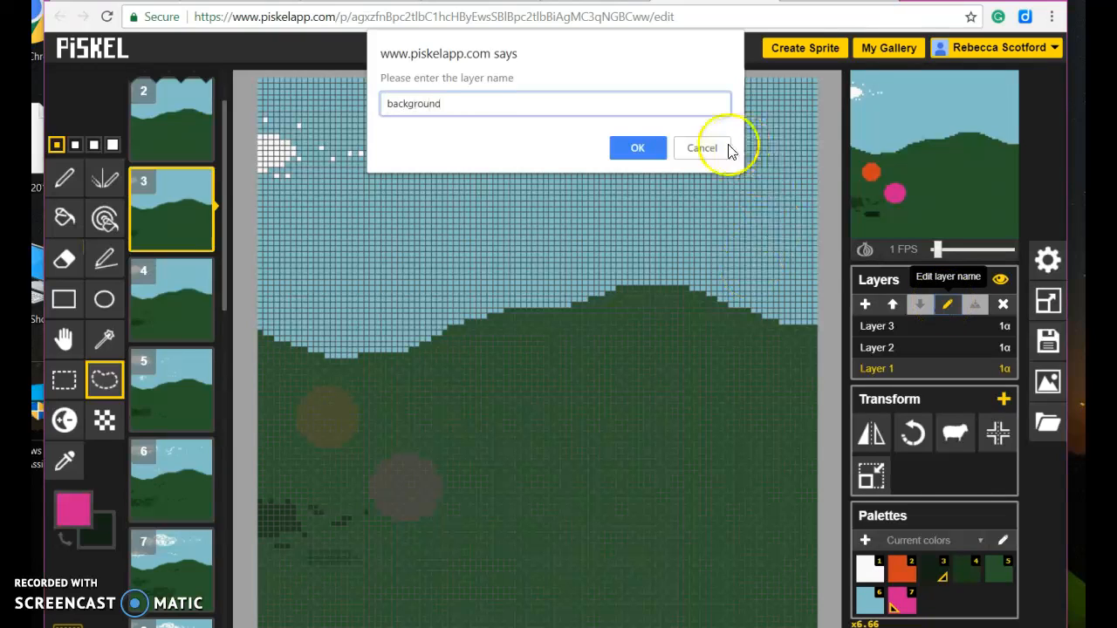
{"action": "left_click", "coordinate": [638, 147]}
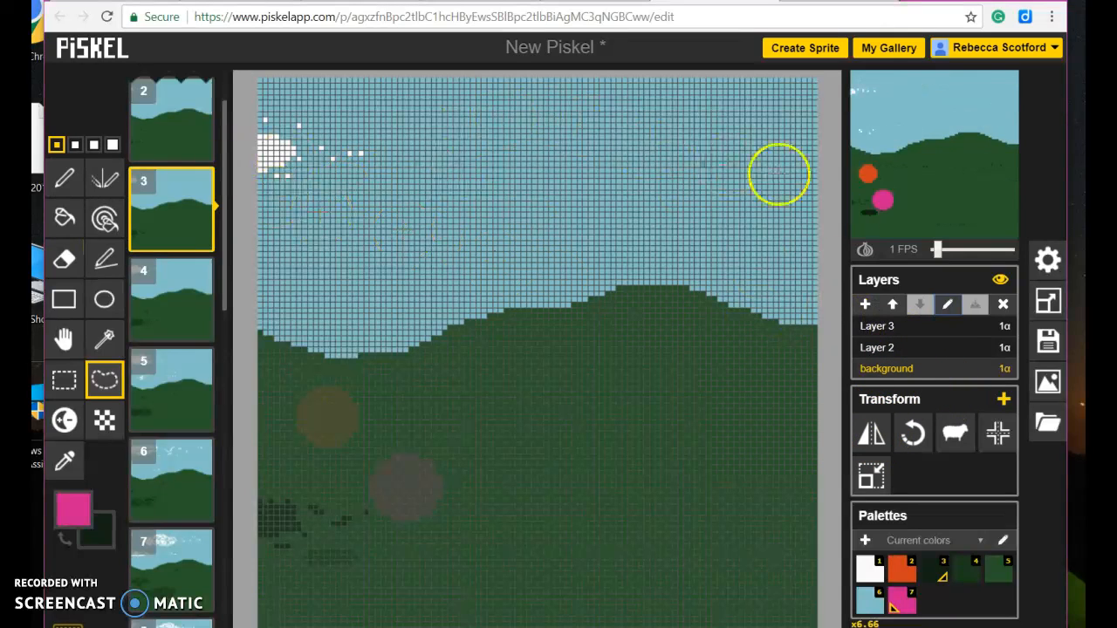
Try flipping Layer 2's orange ball and shadow horizontally on frame 3, flipping repeatedly back to the original side
{"action": "left_click", "coordinate": [908, 349]}
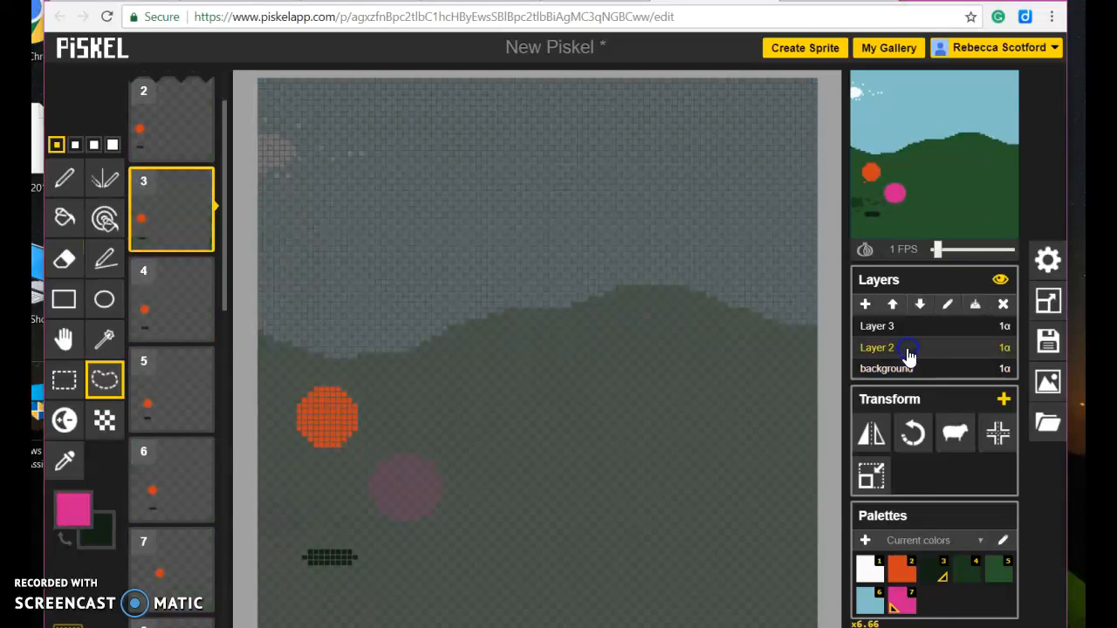
{"action": "left_click", "coordinate": [873, 437]}
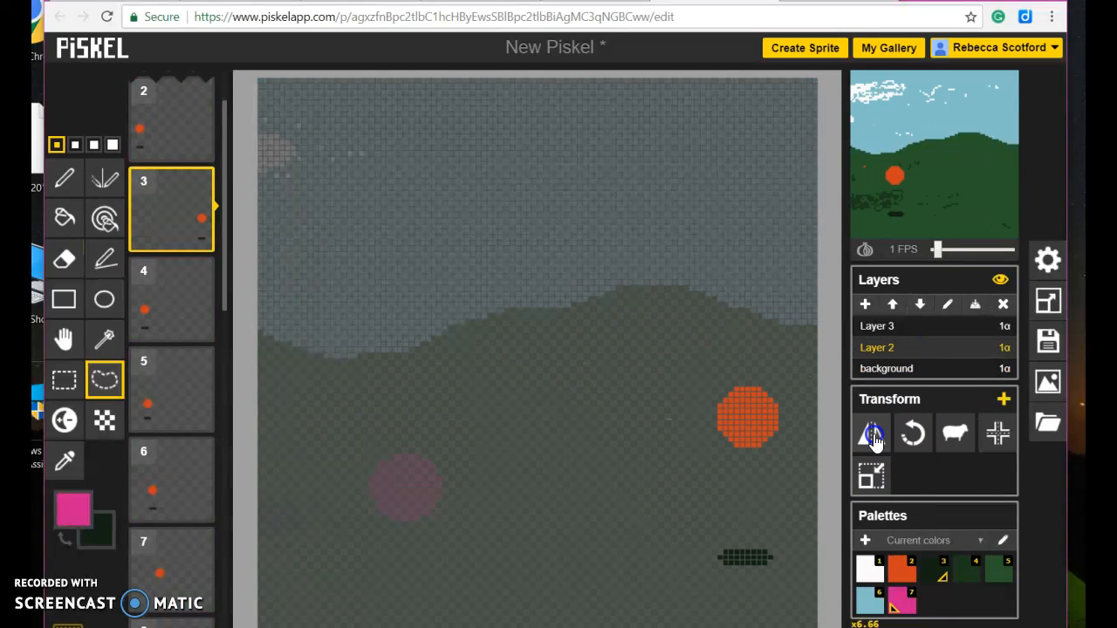
{"action": "left_click", "coordinate": [873, 436]}
{"action": "left_click", "coordinate": [873, 436]}
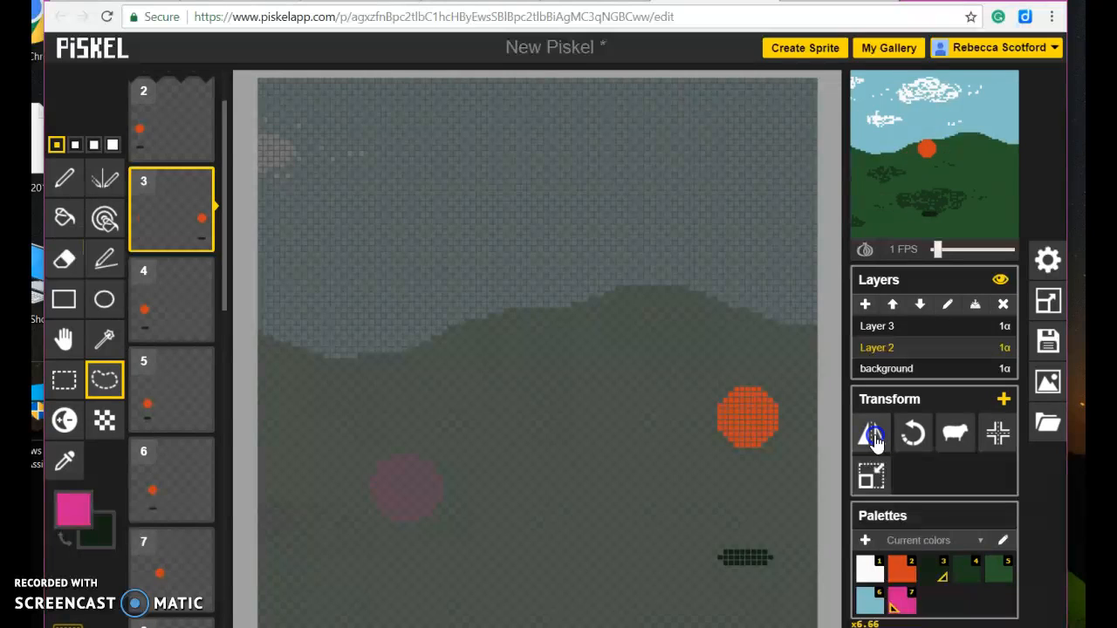
{"action": "left_click", "coordinate": [873, 436]}
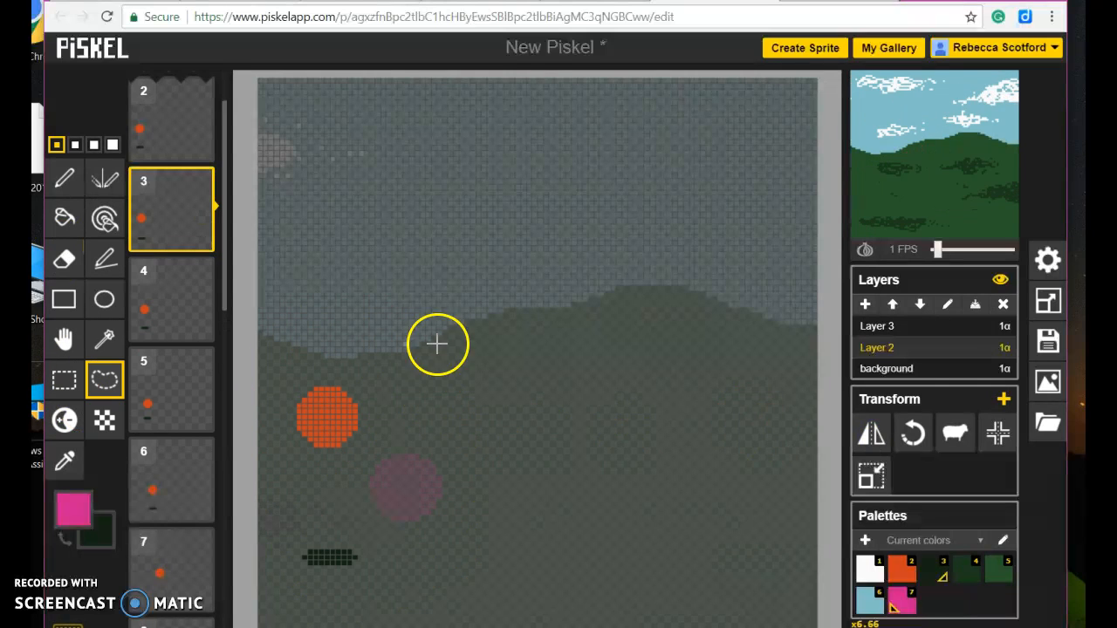
Try rotating Layer 2's ball and shadow counter-clockwise on frame 3, using four quarter turns for a full circle
{"action": "left_click", "coordinate": [923, 433]}
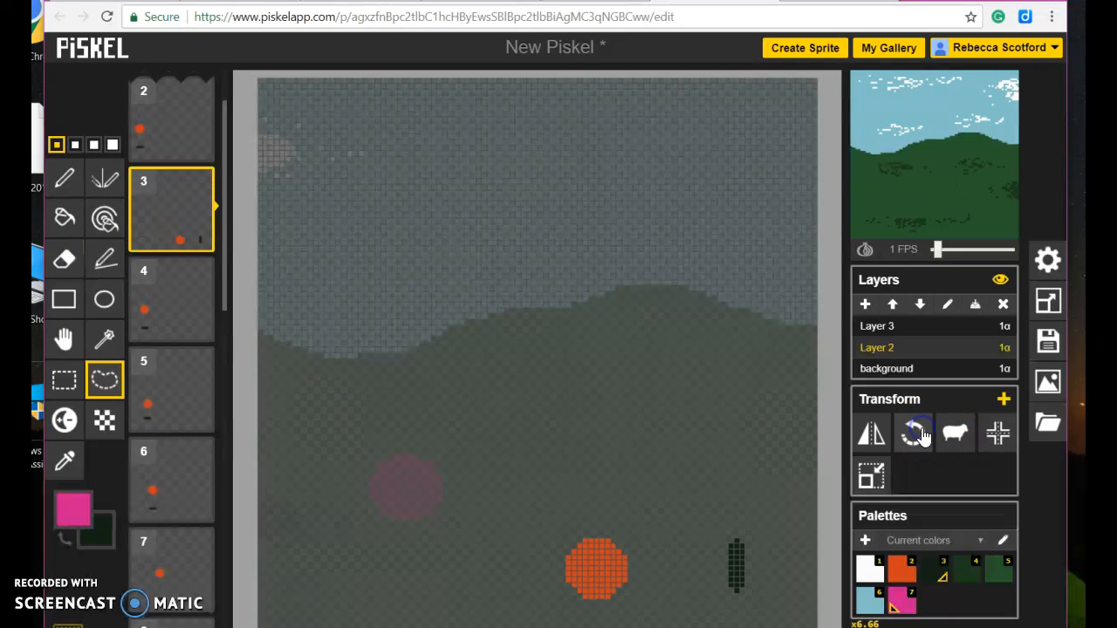
{"action": "left_click", "coordinate": [923, 434]}
{"action": "left_click", "coordinate": [923, 434]}
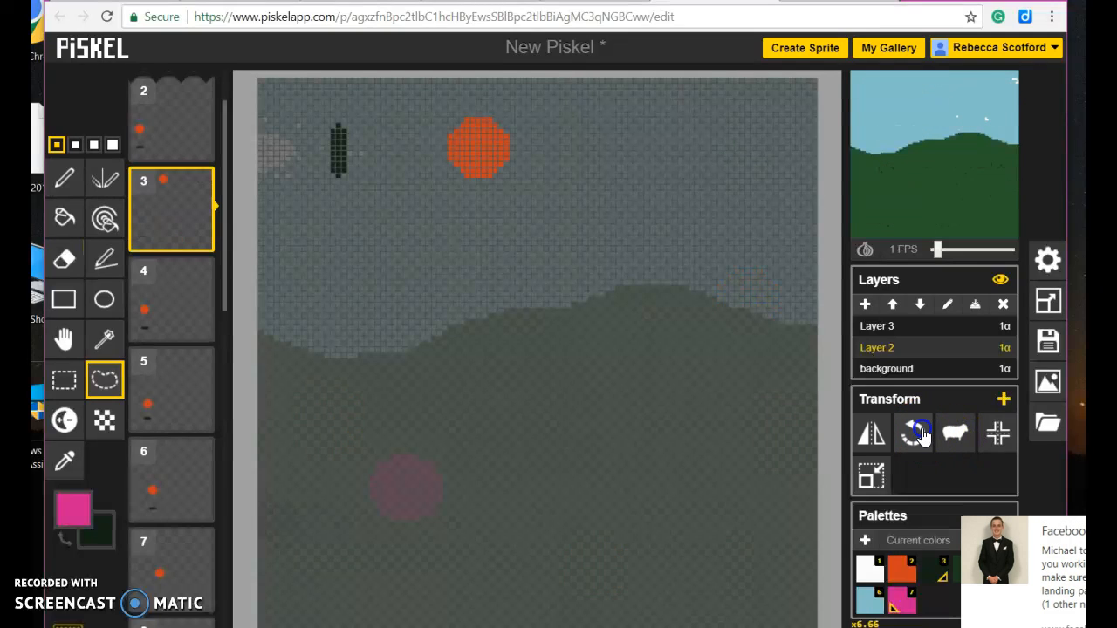
{"action": "left_click", "coordinate": [923, 434]}
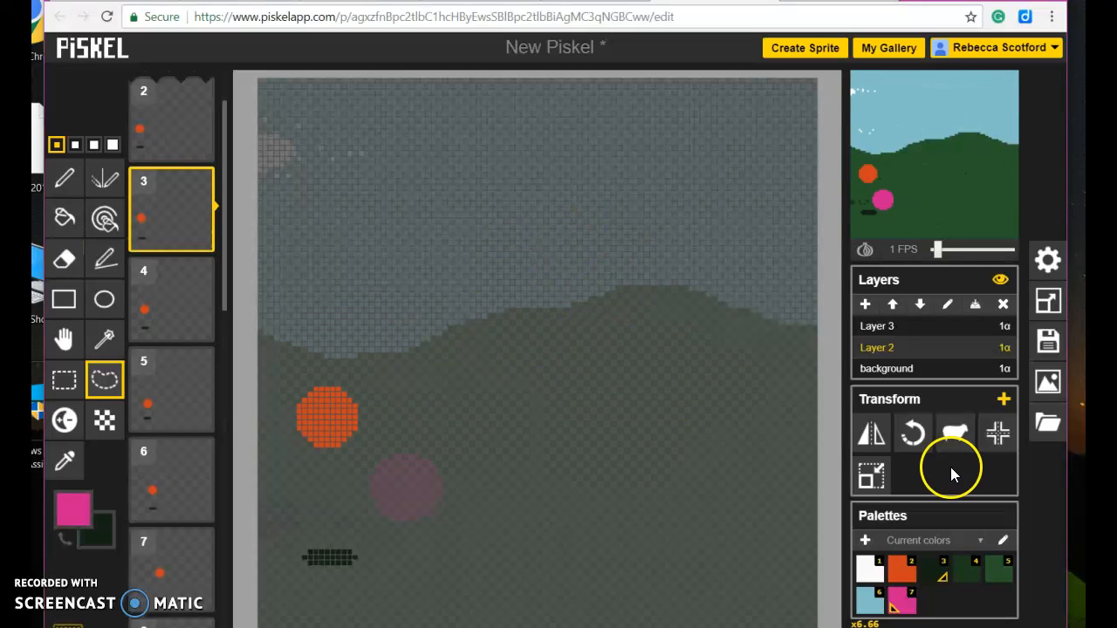
Centre Layer 2's ball and shadow on frame 3's canvas and undo the centring
{"action": "left_click", "coordinate": [1010, 443]}
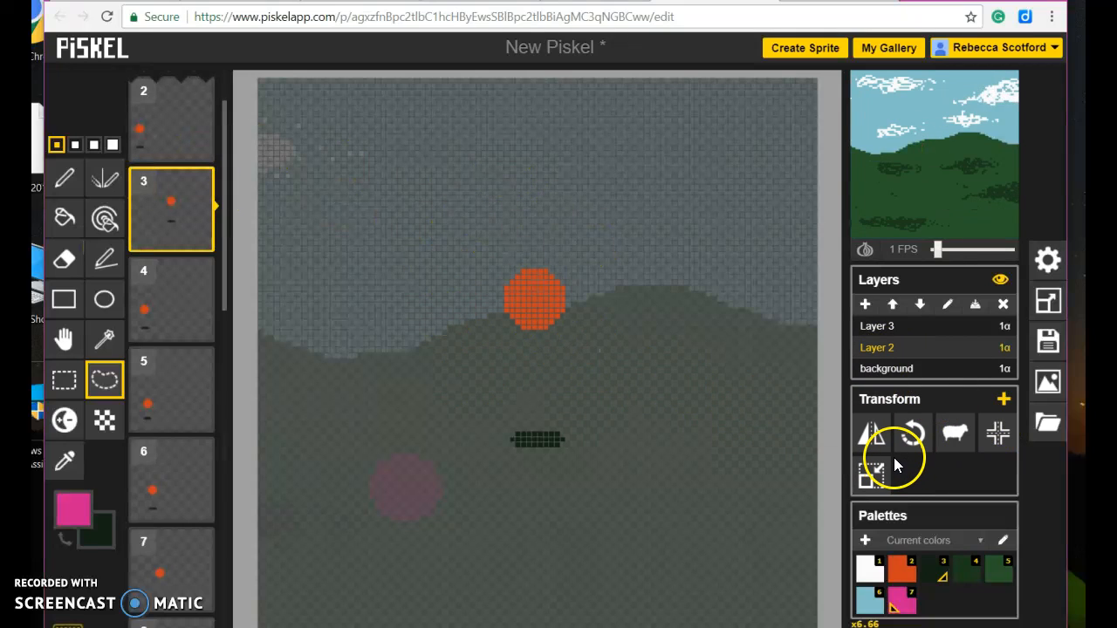
{"action": "key", "text": "ctrl+z"}
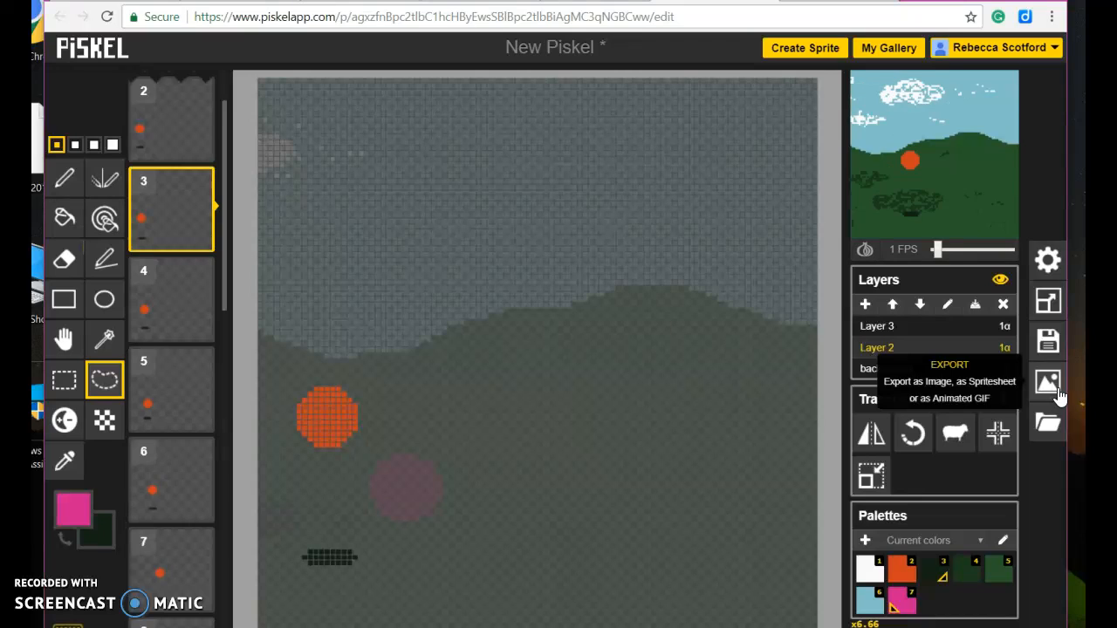
{"action": "left_click", "coordinate": [1047, 384]}
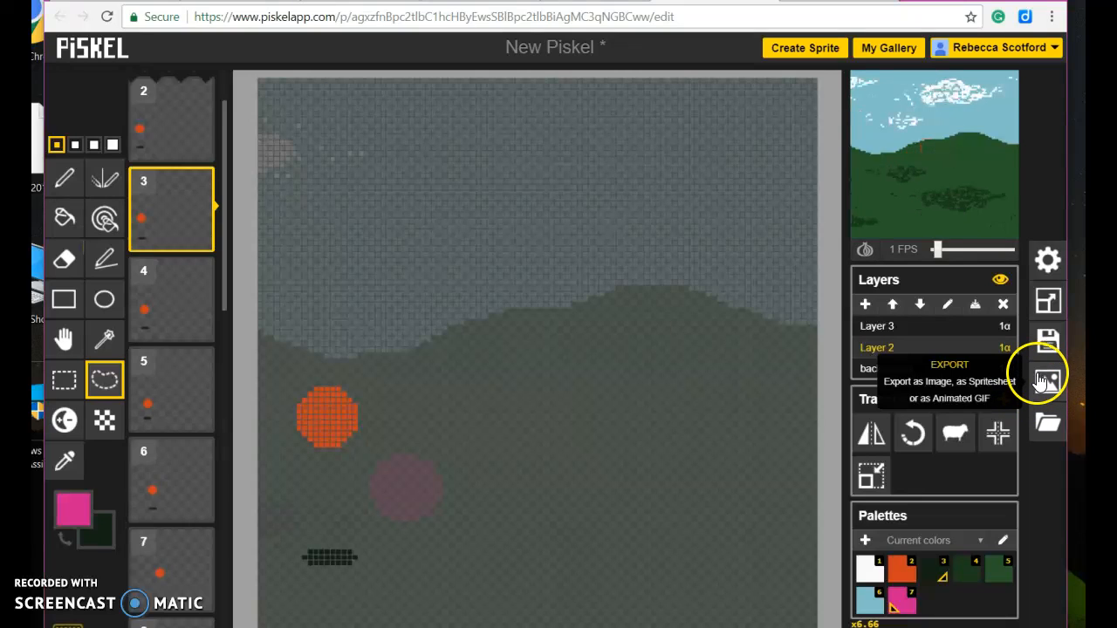